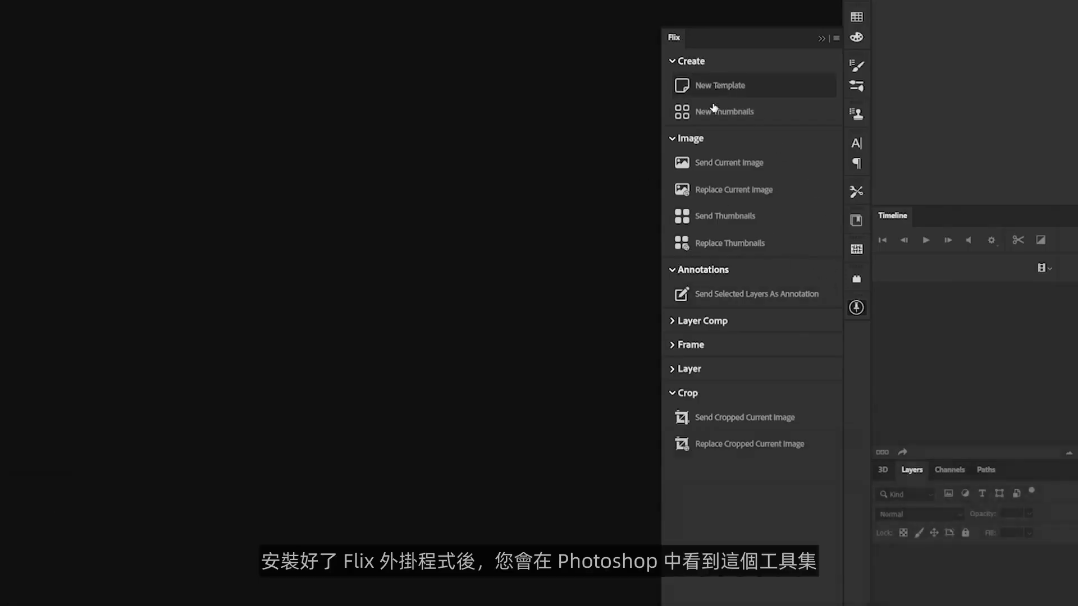
Step: Open the Flix plugin's tool panel in Photoshop
{"action": "left_click", "coordinate": [672, 321]}
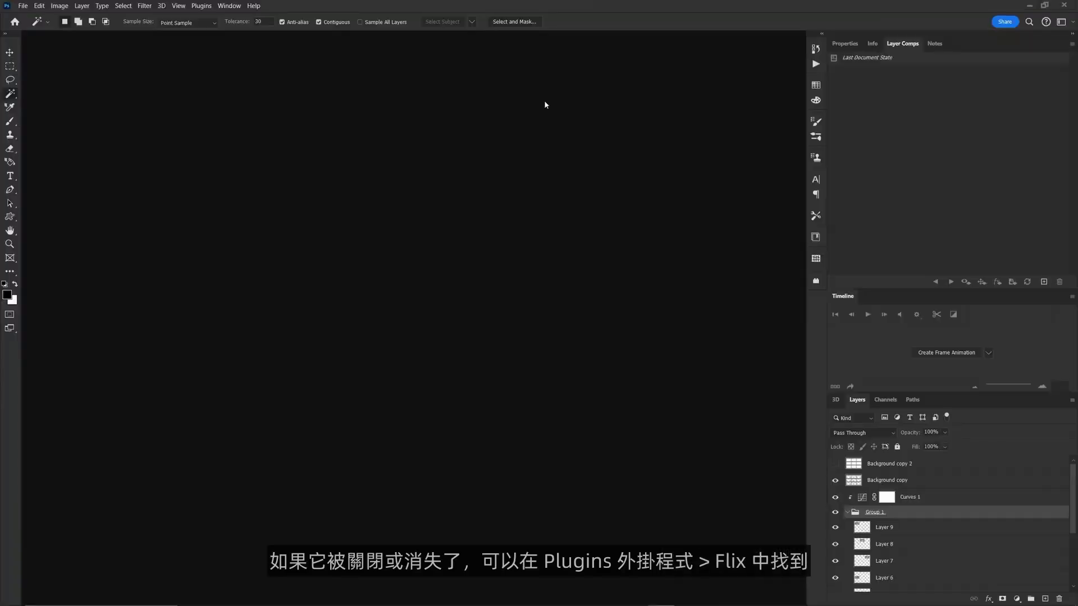
{"action": "left_click", "coordinate": [200, 7]}
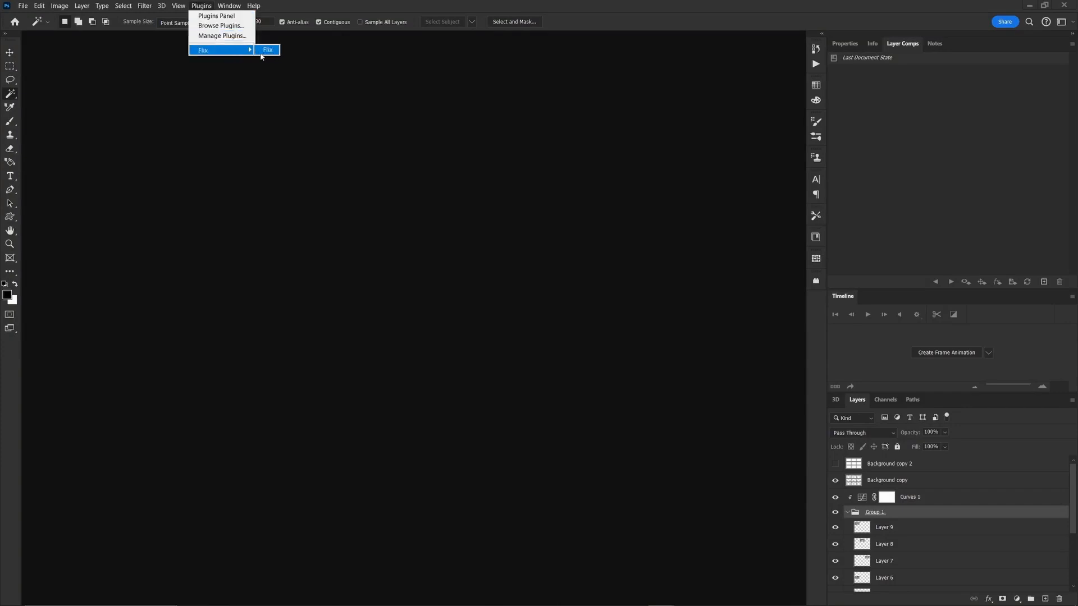
{"action": "left_click", "coordinate": [267, 50]}
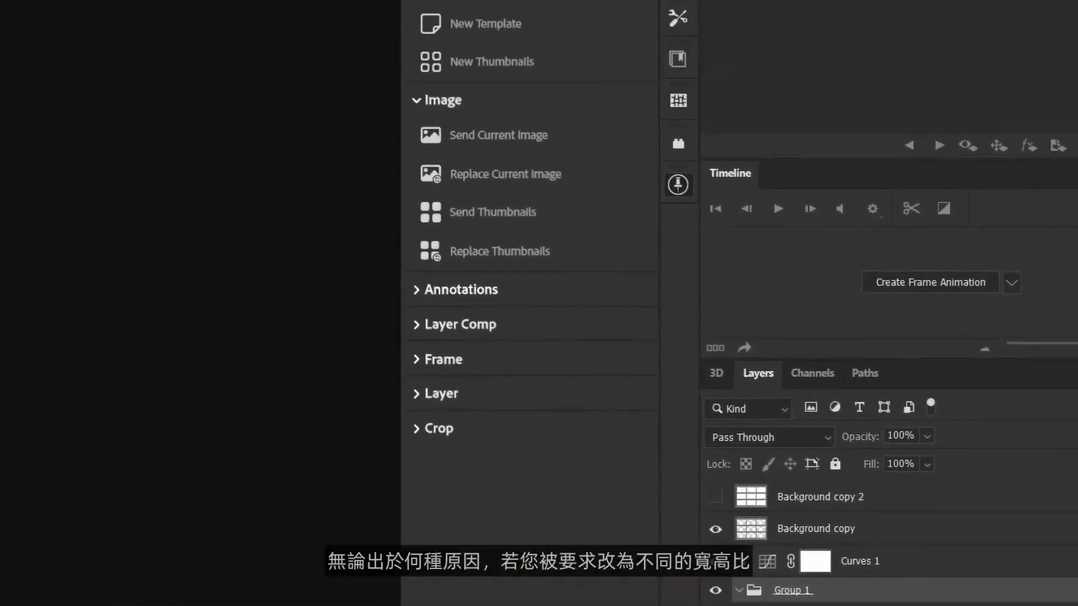
Step: Turn off Load Aspect Ratio From Flix and set the aspect ratio manually to 1.77
{"action": "left_click", "coordinate": [573, 166]}
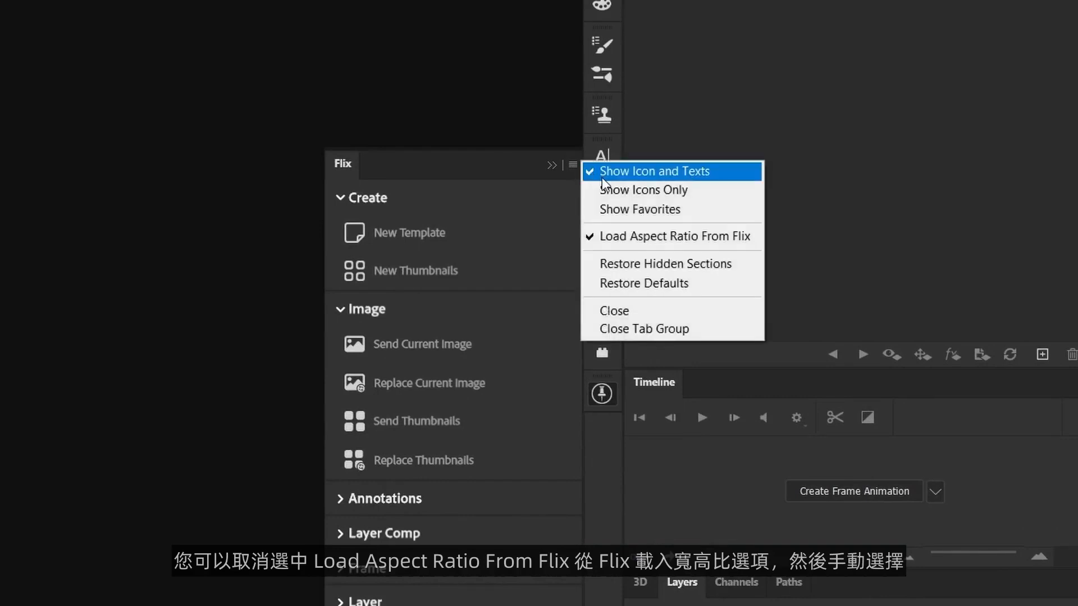
{"action": "left_click", "coordinate": [640, 235]}
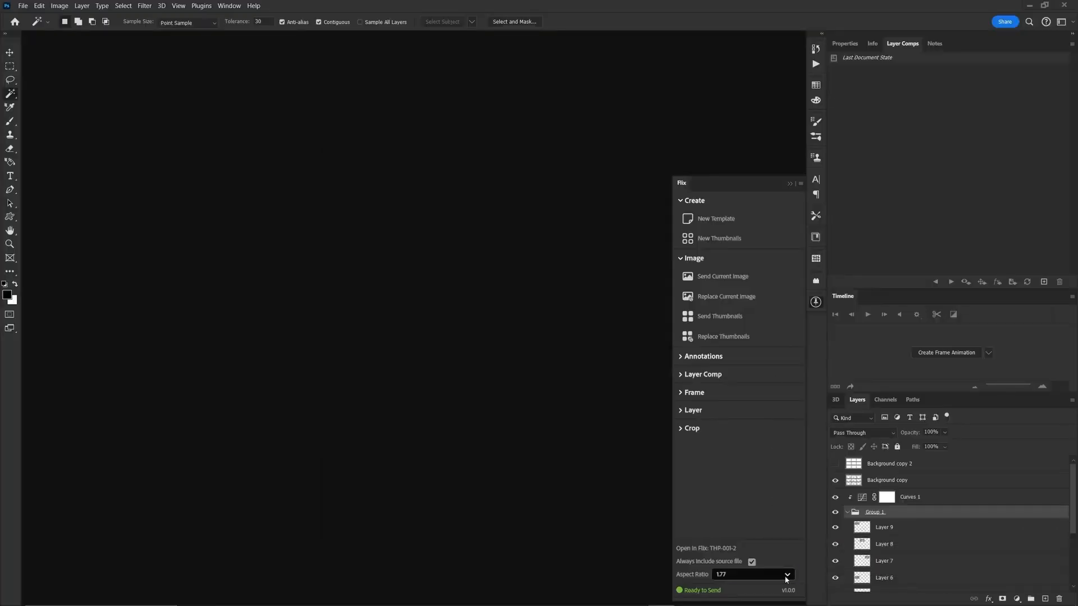
{"action": "left_click", "coordinate": [782, 574]}
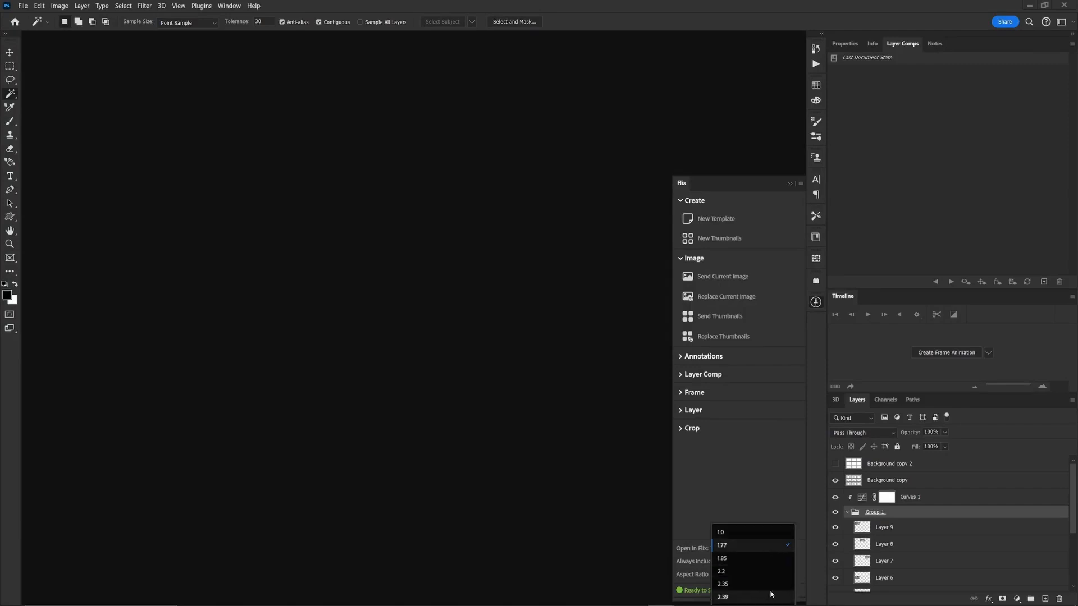
{"action": "left_click", "coordinate": [766, 545]}
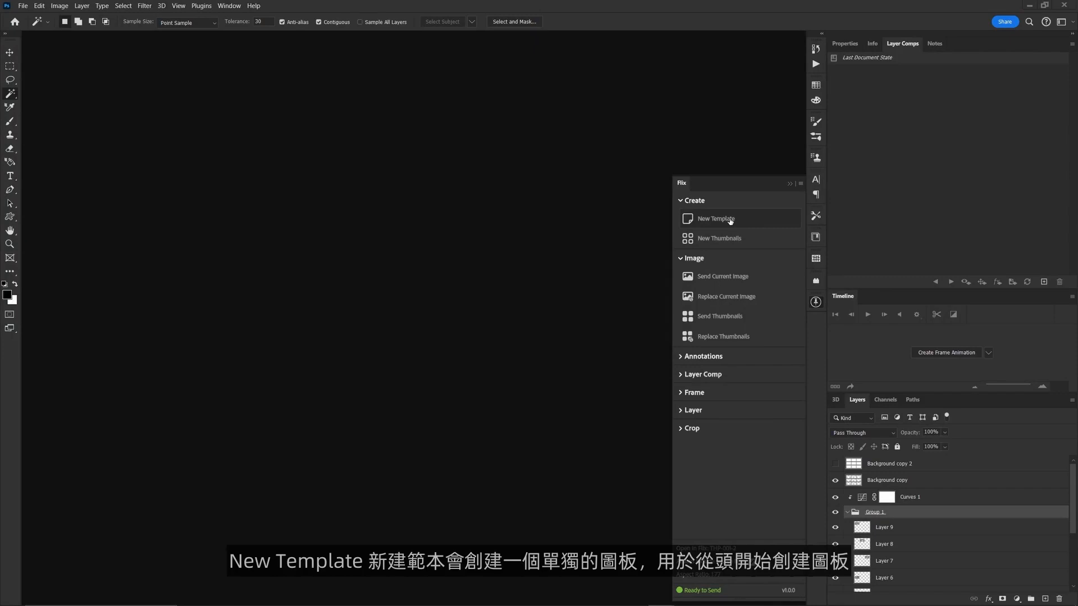
Step: Create a new single-board Flix template document and a new Flix thumbnails document
{"action": "left_click", "coordinate": [730, 221]}
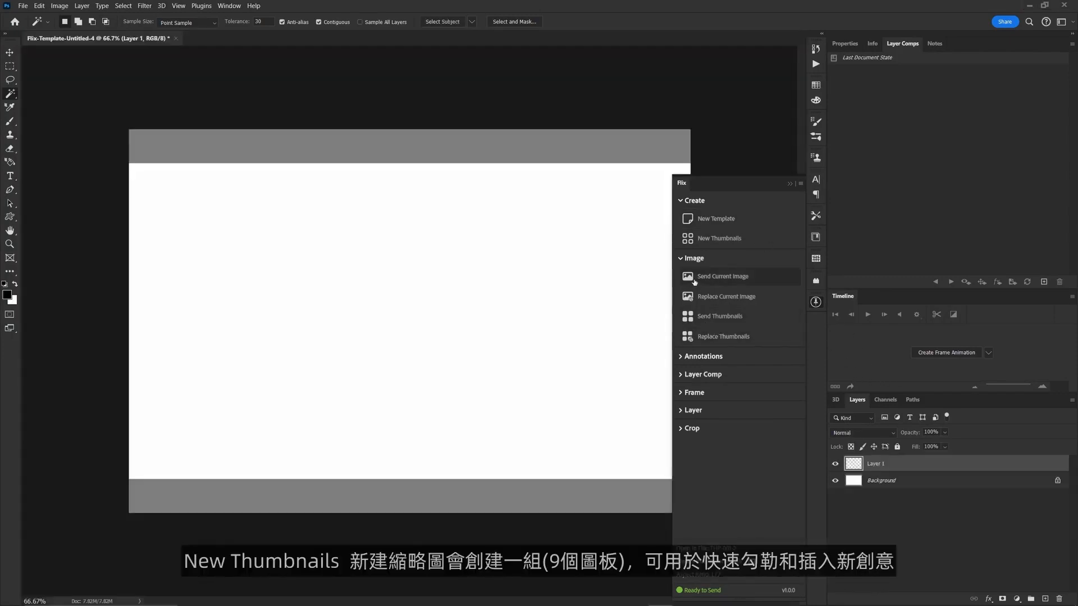
{"action": "left_click", "coordinate": [707, 236]}
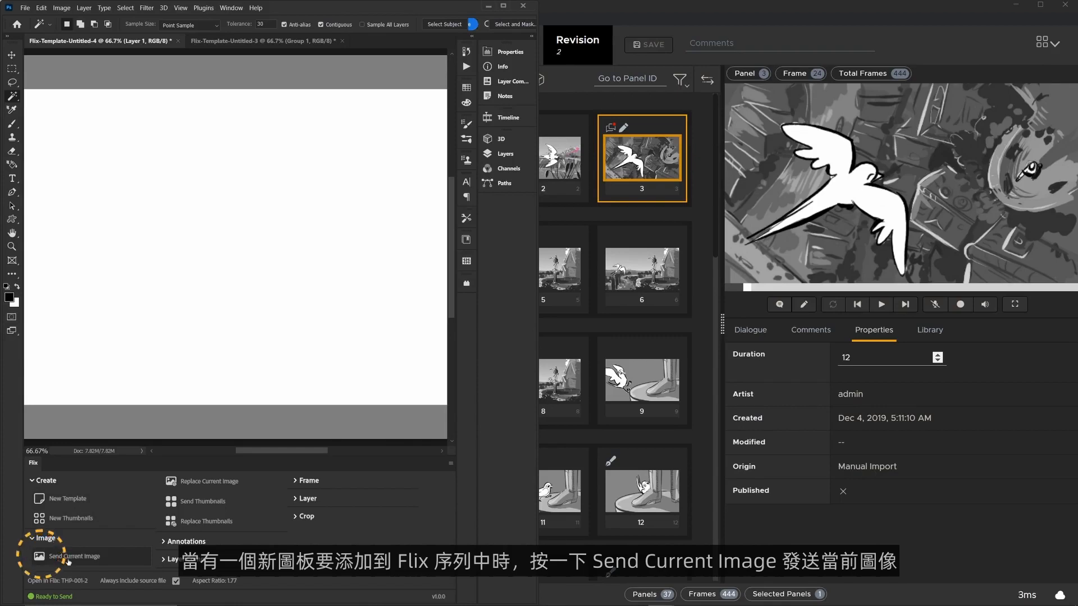
Step: Send the current blank template board to Flix as a new panel after selected panel 3
{"action": "left_click", "coordinate": [68, 545]}
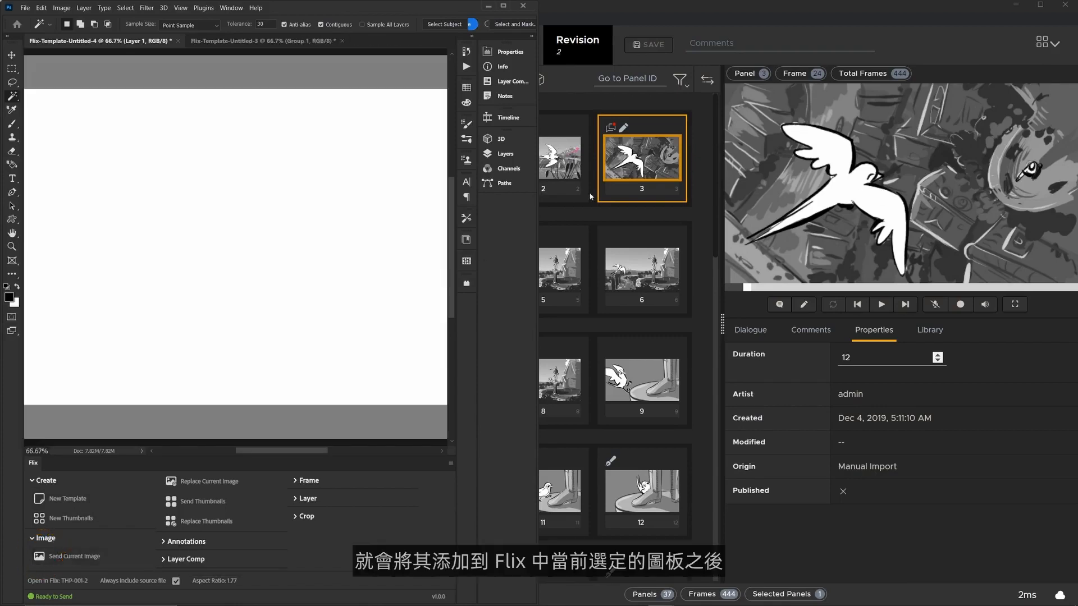
{"action": "left_click", "coordinate": [776, 18]}
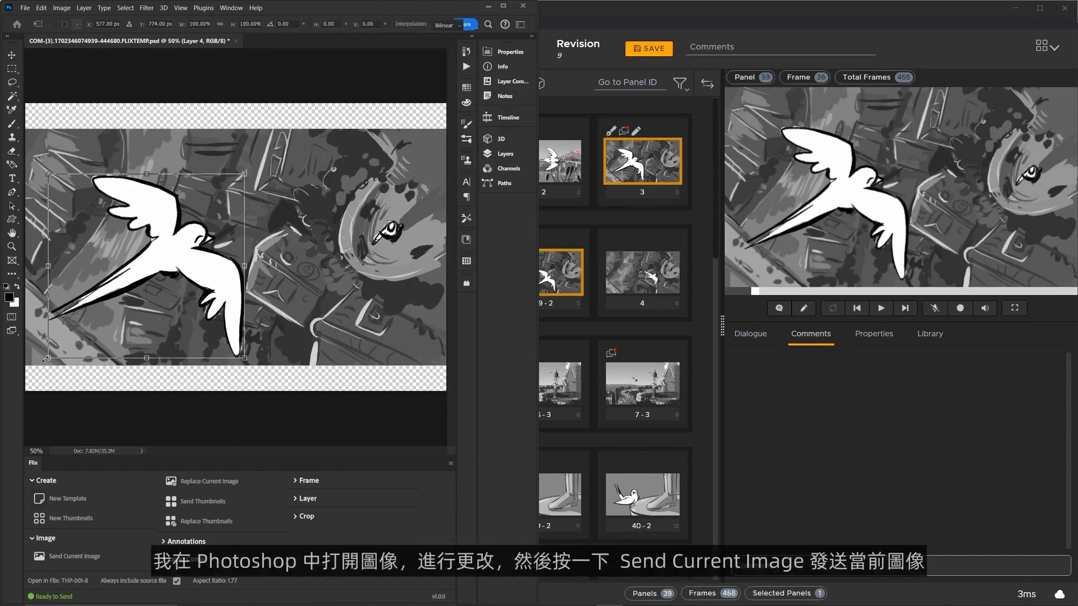
Step: Scale the bird on Layer 4 down to about 71% and move it closer to the statue
{"action": "left_click_drag", "start_coordinate": [58, 360], "coordinate": [82, 343]}
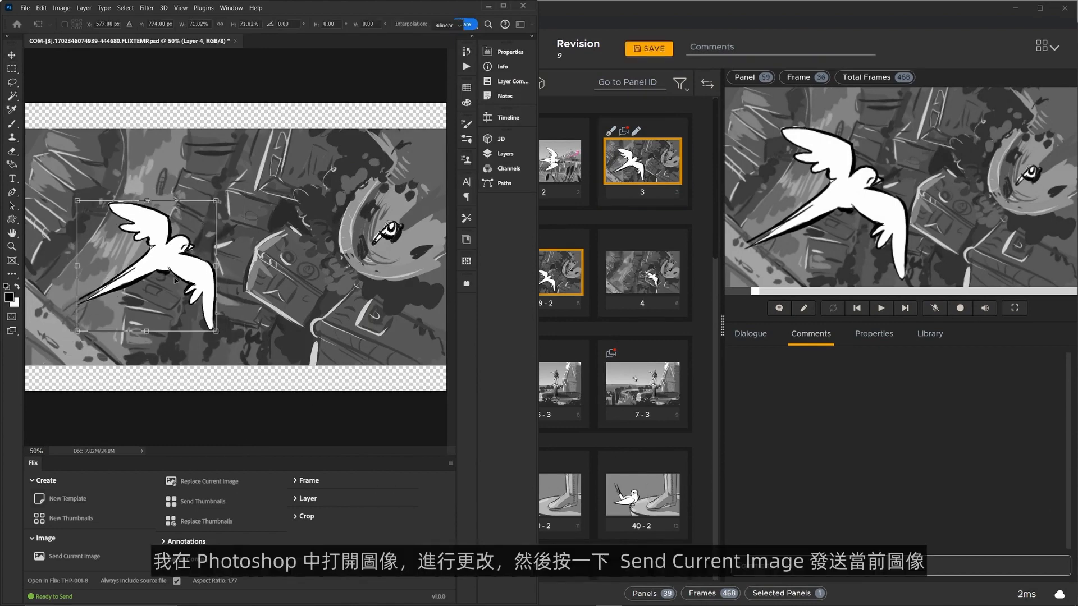
{"action": "left_click_drag", "start_coordinate": [175, 280], "coordinate": [293, 298]}
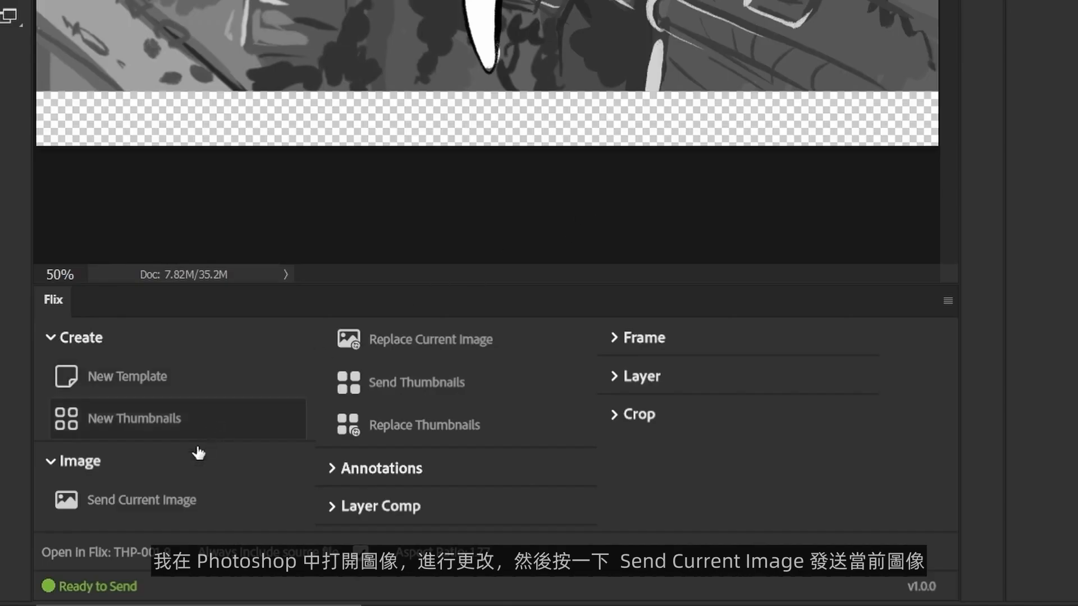
Step: Send the edited bird image to Flix as a new panel and compare it with panel 3
{"action": "left_click", "coordinate": [175, 508]}
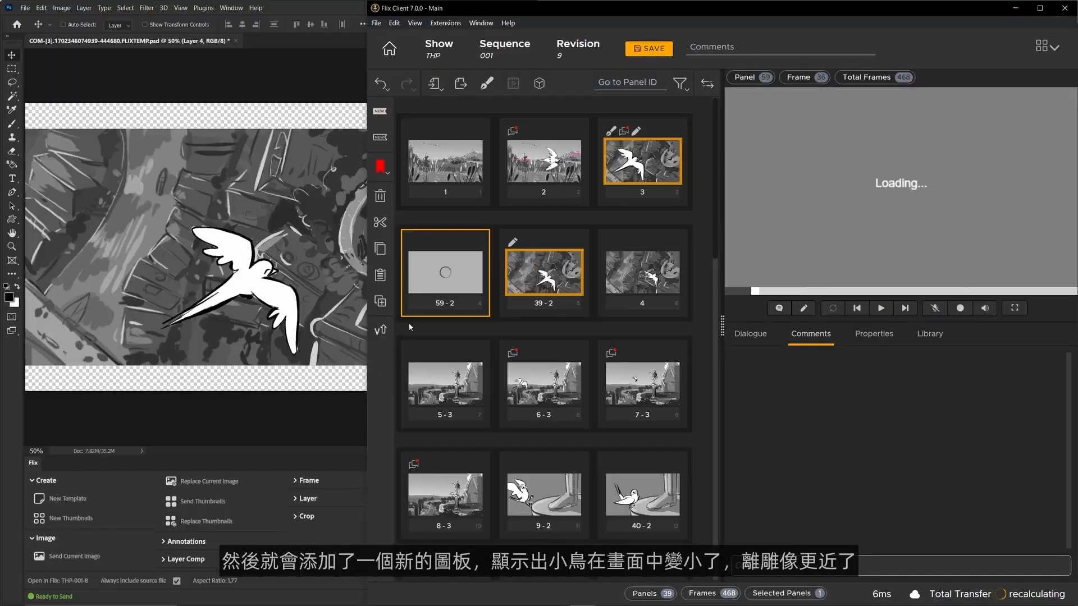
{"action": "left_click", "coordinate": [640, 173]}
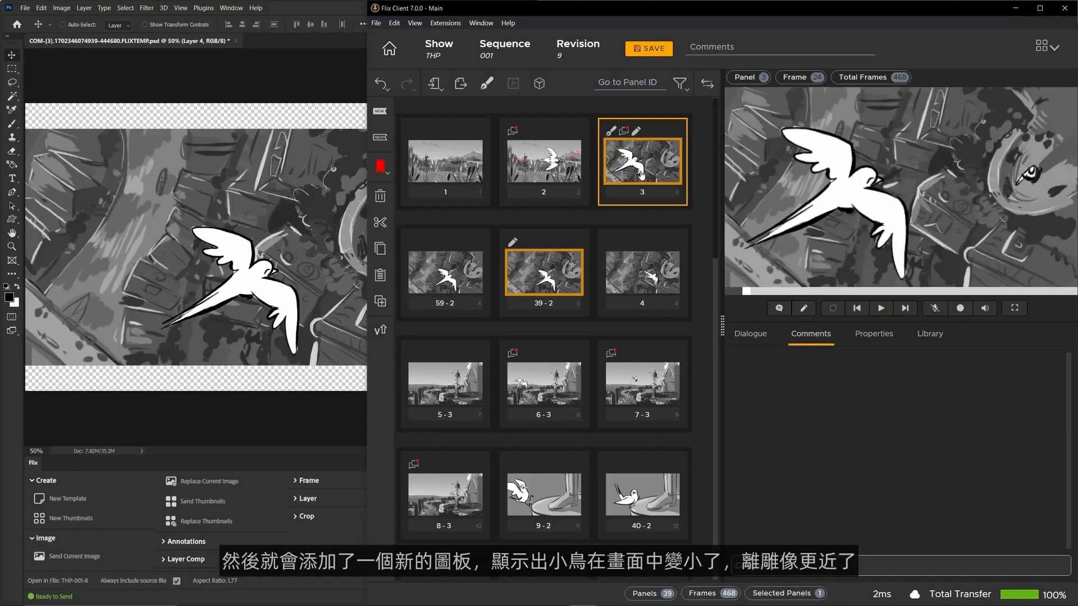
{"action": "left_click", "coordinate": [461, 294]}
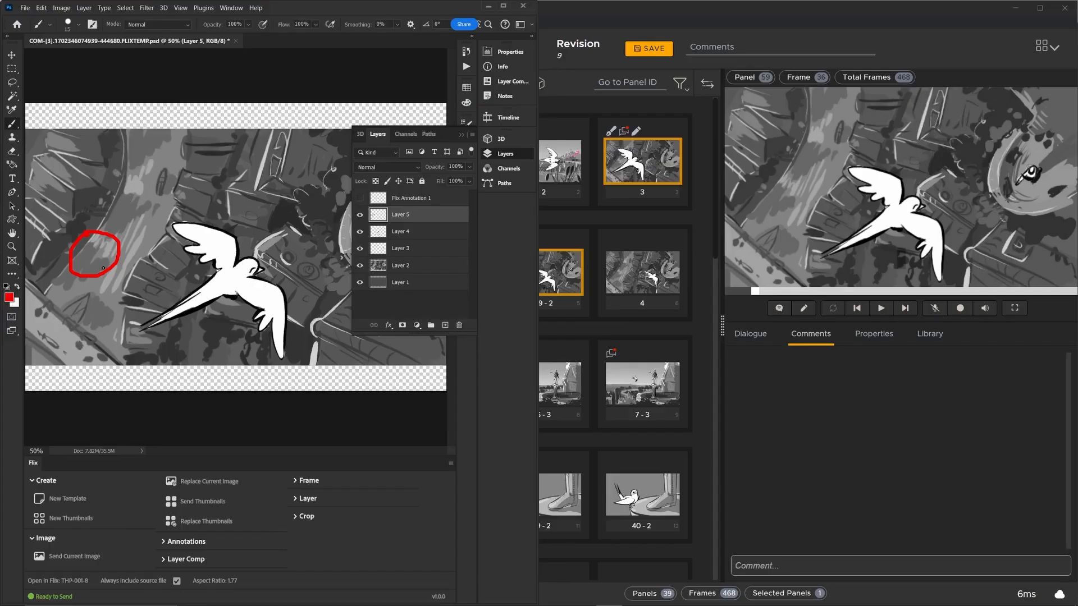
Step: Draw a red arrow from the circled area to the bird on Layer 5 and send that layer to Flix as an annotation
{"action": "left_click_drag", "start_coordinate": [105, 274], "coordinate": [156, 291]}
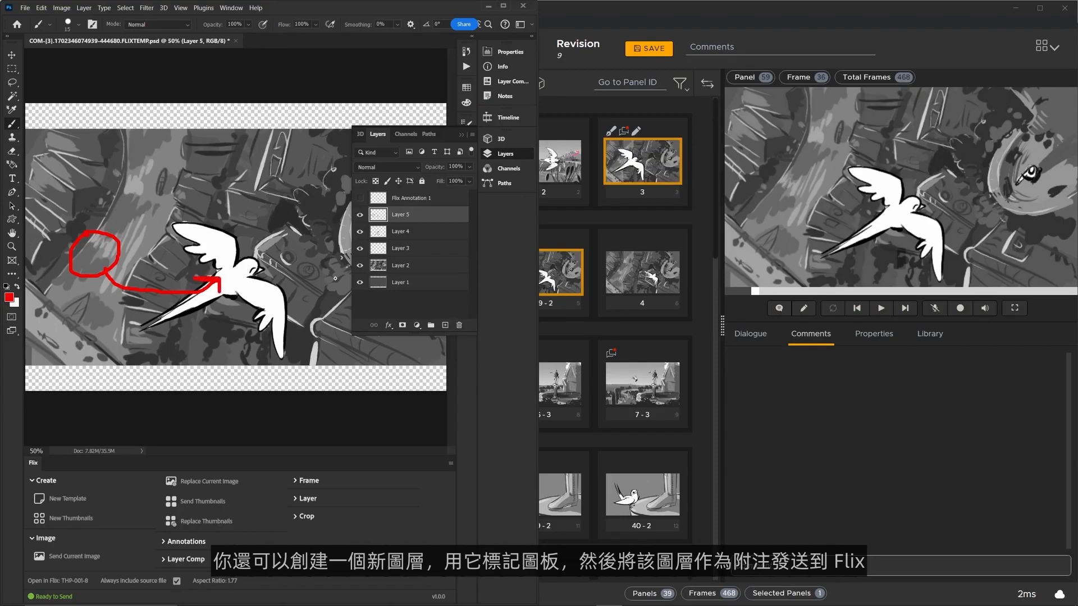
{"action": "left_click", "coordinate": [164, 542]}
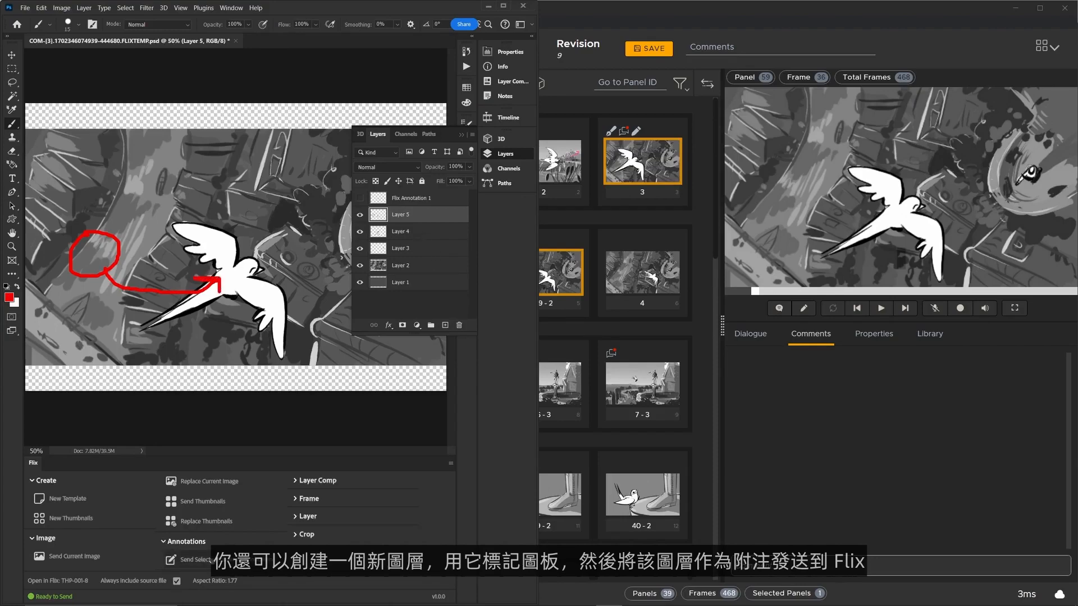
{"action": "left_click", "coordinate": [210, 559]}
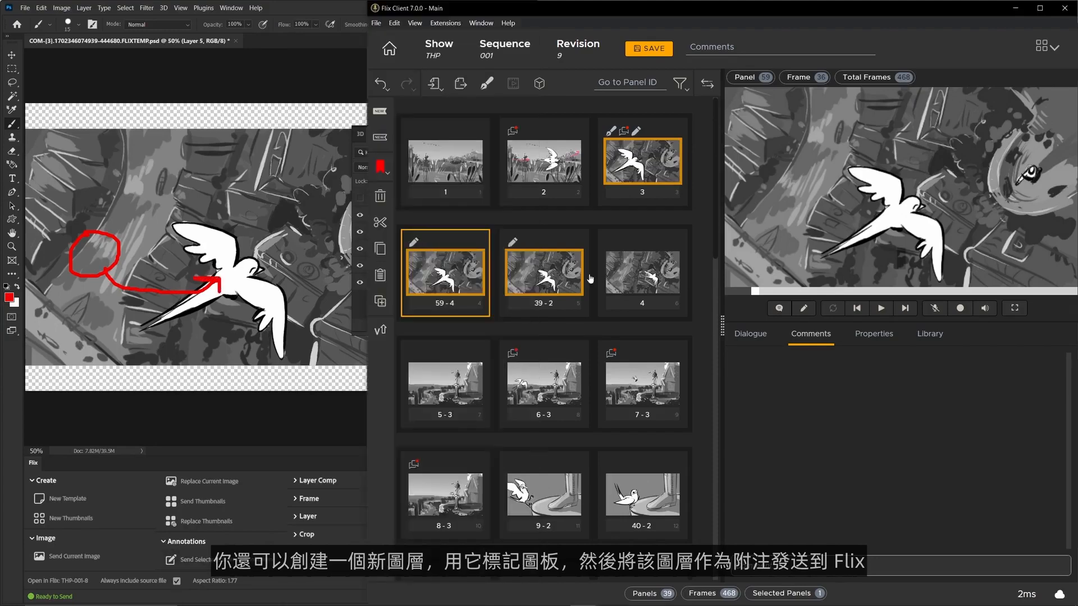
{"action": "left_click", "coordinate": [803, 308]}
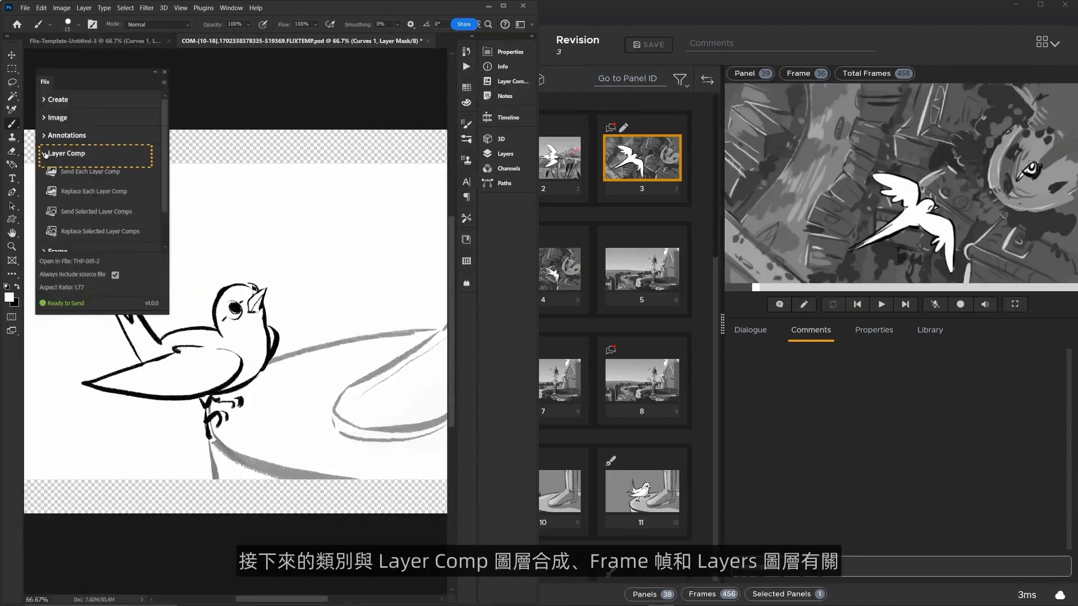
Step: Expand the Frame and Layer tool groups in Flix and preview the document's layer comps from Layer Comp 2 through Layer Comp 8
{"action": "left_click", "coordinate": [58, 252]}
{"action": "left_click", "coordinate": [57, 349]}
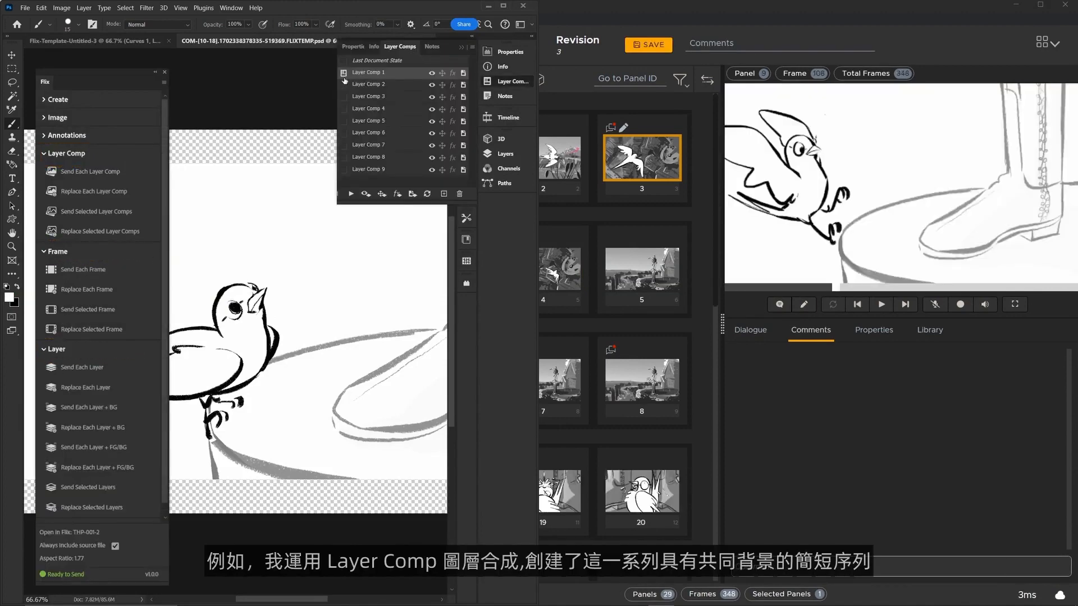
{"action": "left_click", "coordinate": [344, 84]}
{"action": "left_click", "coordinate": [344, 96]}
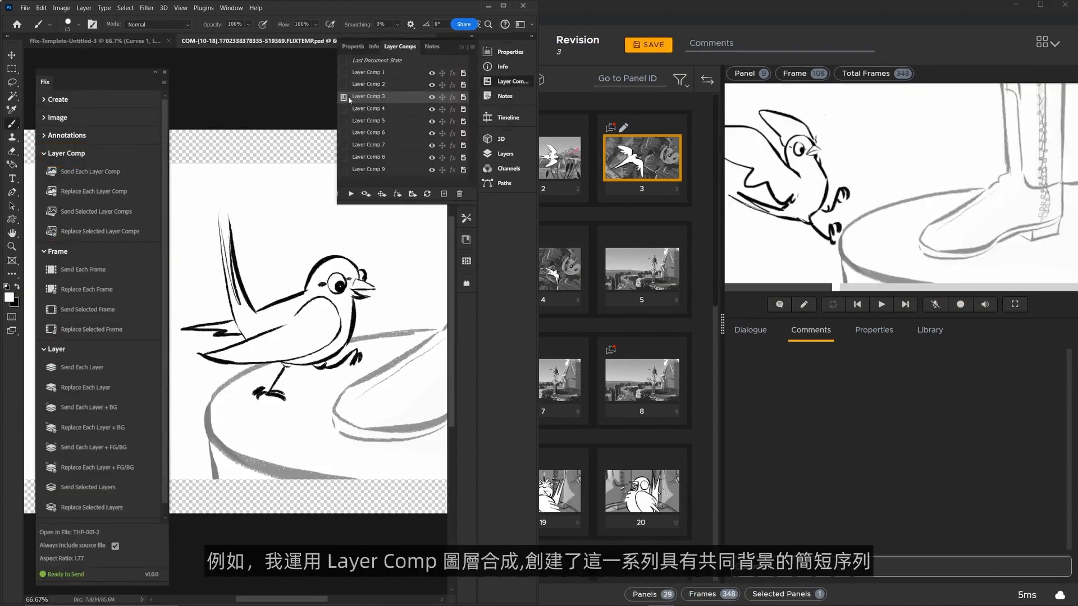
{"action": "left_click", "coordinate": [345, 109]}
{"action": "left_click", "coordinate": [344, 121]}
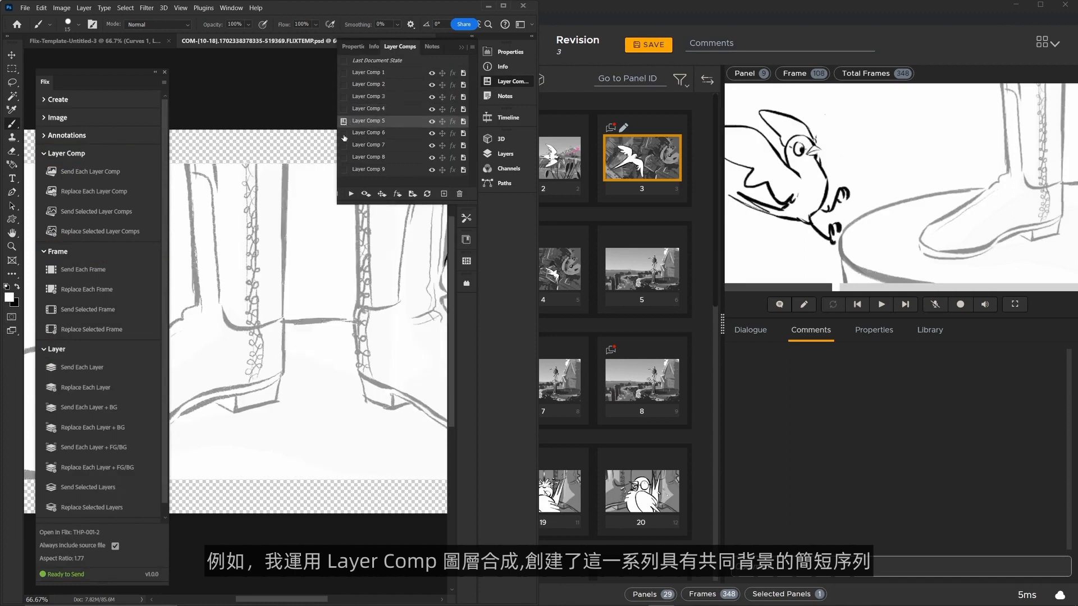
{"action": "left_click", "coordinate": [343, 133]}
{"action": "left_click", "coordinate": [344, 153]}
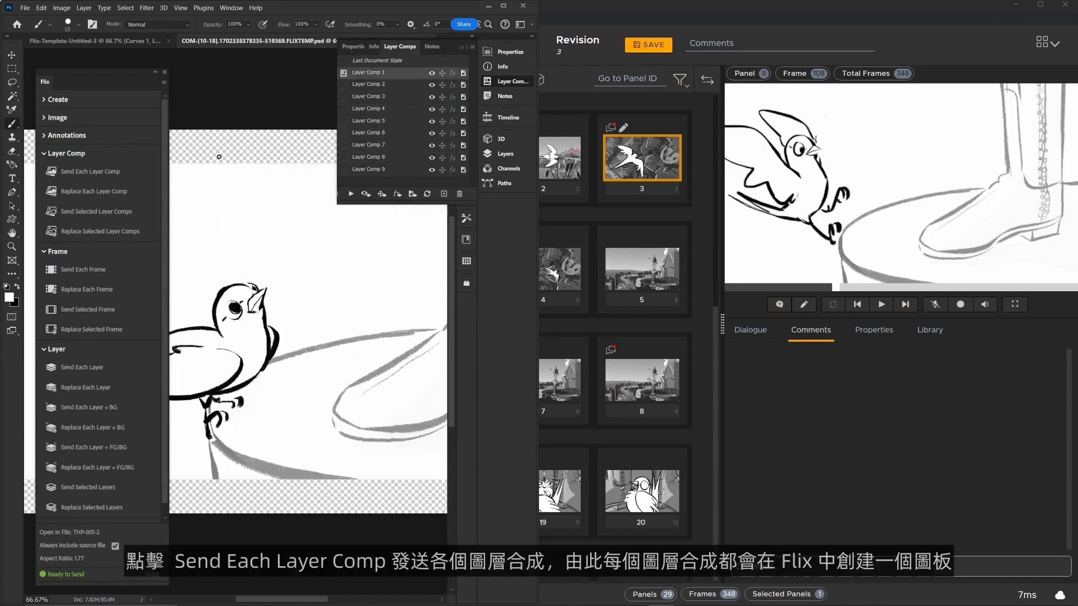
Step: Send each layer comp to Flix as its own panel and review the new panels 40 to 43
{"action": "left_click", "coordinate": [86, 176]}
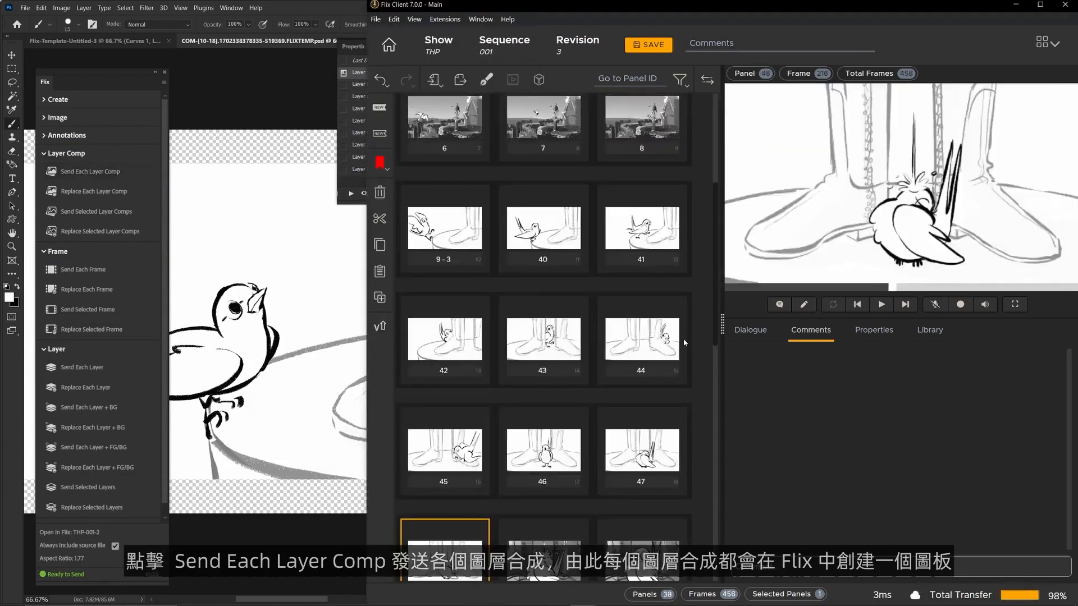
{"action": "left_click", "coordinate": [540, 247]}
{"action": "left_click", "coordinate": [627, 247]}
{"action": "left_click", "coordinate": [455, 324]}
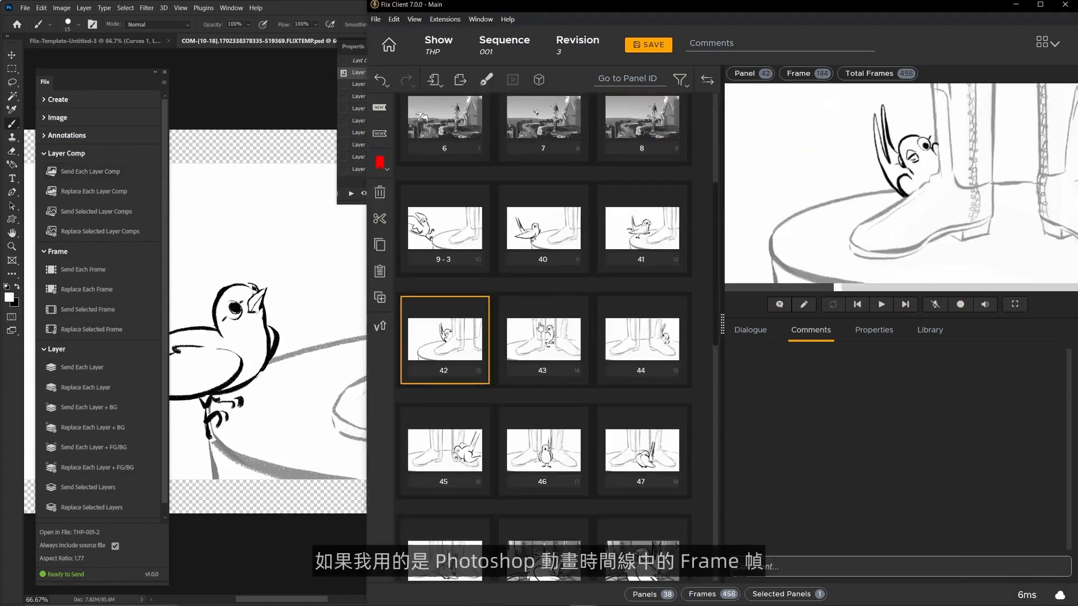
{"action": "left_click", "coordinate": [539, 326]}
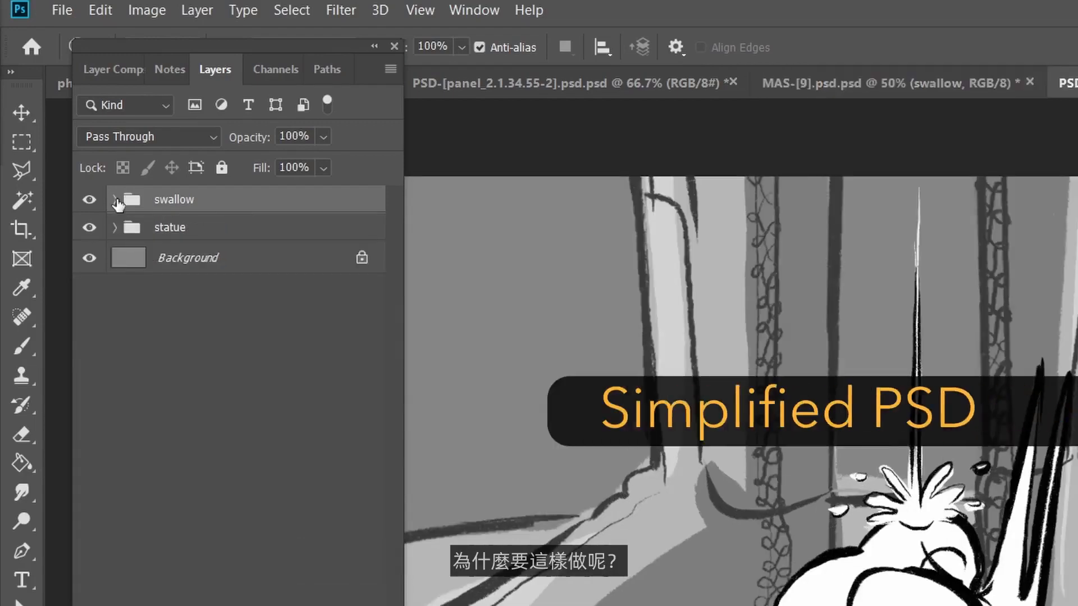
Step: Compare the layer structure of the original and simplified PSDs by expanding and collapsing their layer groups
{"action": "left_click", "coordinate": [115, 199]}
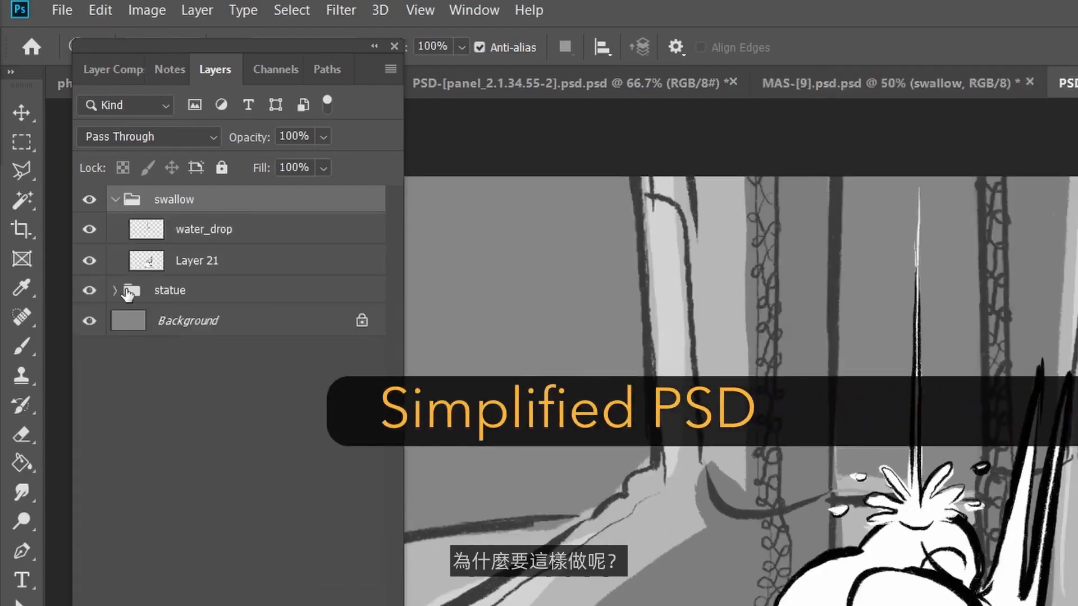
{"action": "left_click", "coordinate": [115, 290]}
{"action": "left_click", "coordinate": [116, 292]}
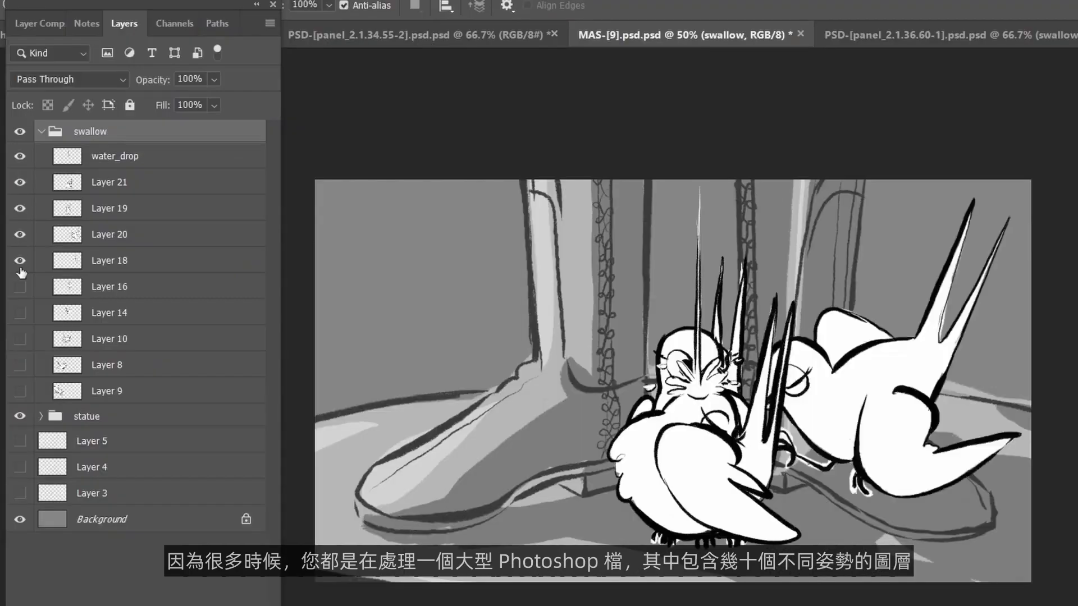
Step: Show the swallow group's Layers 10 and 9, and briefly turn Layers 3, 4 and 5 on and off
{"action": "left_click", "coordinate": [28, 391]}
{"action": "left_click", "coordinate": [23, 492]}
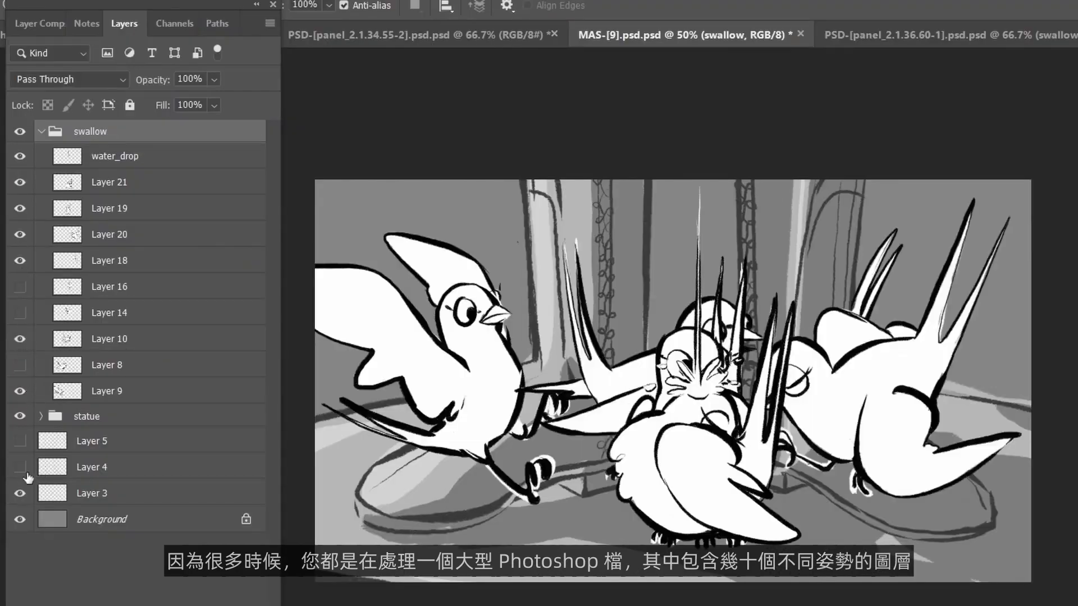
{"action": "left_click", "coordinate": [26, 469]}
{"action": "left_click", "coordinate": [27, 443]}
{"action": "left_click", "coordinate": [20, 493]}
{"action": "left_click", "coordinate": [20, 467]}
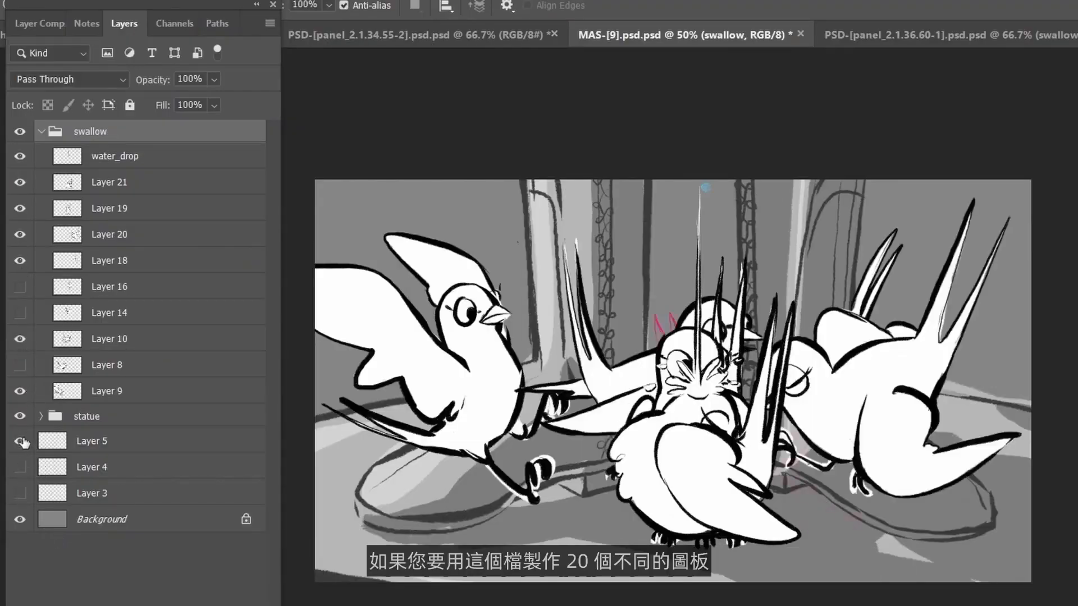
{"action": "left_click", "coordinate": [20, 441]}
Step: Hide Layers 18, 20, 19, 21 and 10 in the swallow group
{"action": "left_click", "coordinate": [20, 260]}
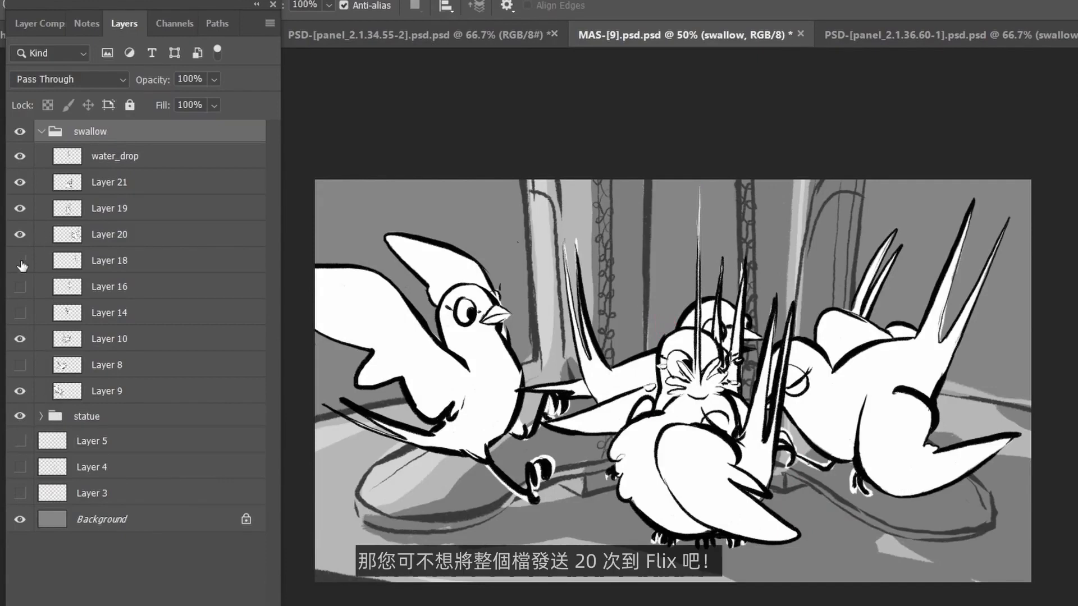
{"action": "left_click", "coordinate": [20, 234]}
{"action": "left_click", "coordinate": [20, 209]}
{"action": "left_click", "coordinate": [24, 180]}
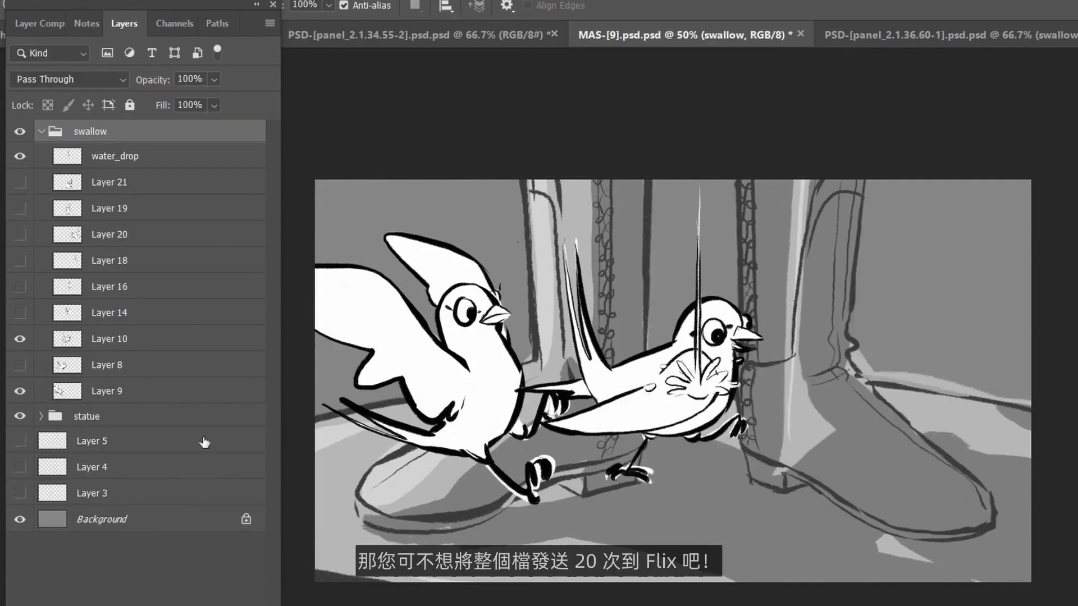
{"action": "left_click", "coordinate": [21, 340]}
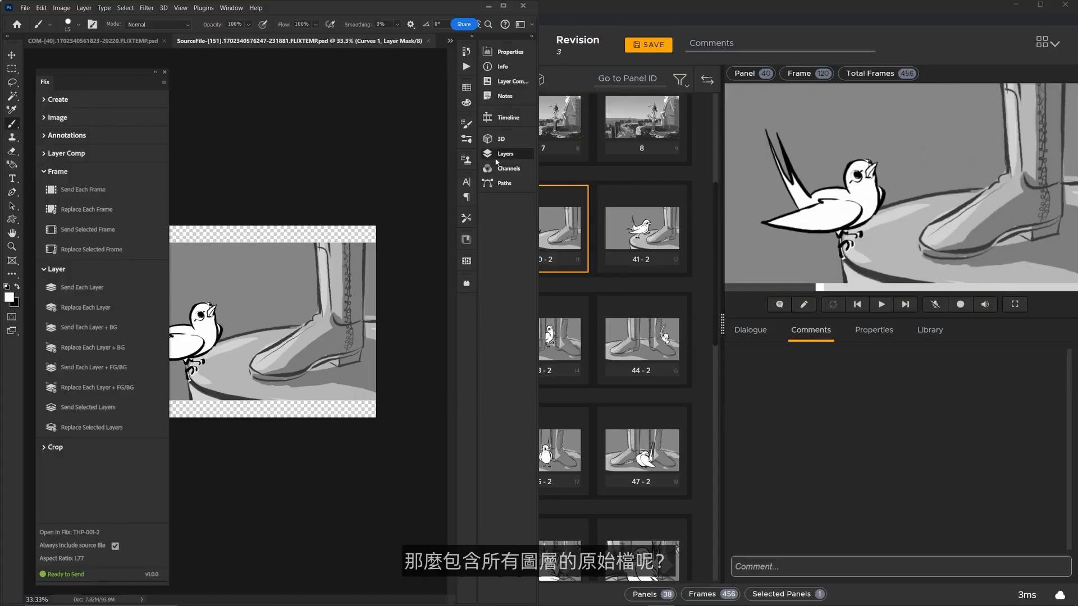
Step: Display the layers of the SourceFile PSD to examine the full original layer stack
{"action": "left_click", "coordinate": [497, 159]}
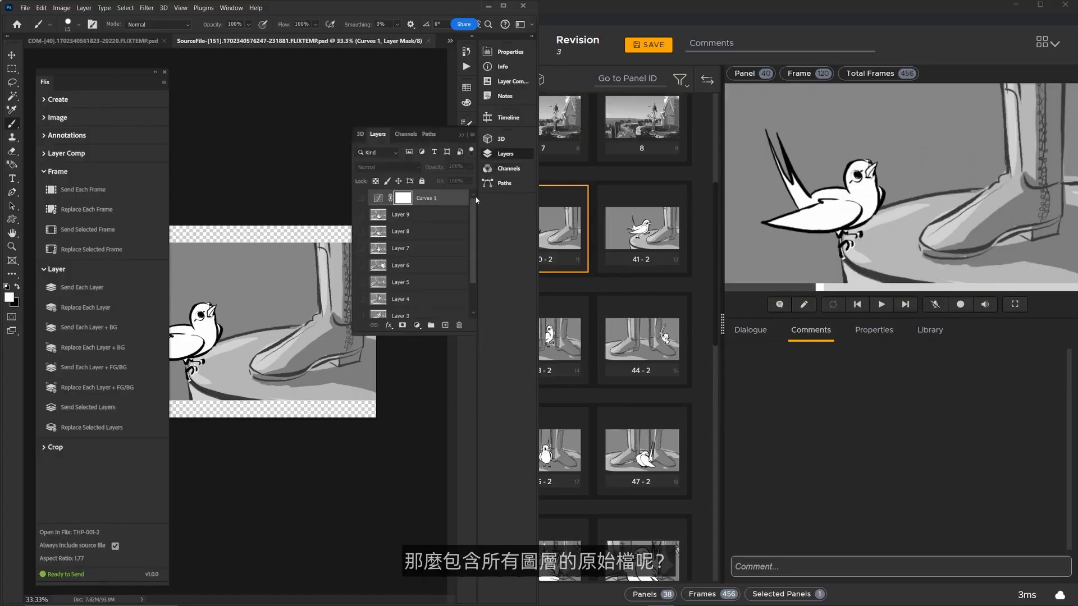
Step: Open the source PSD of panel 40 from Flix in Photoshop and display its full layer stack
{"action": "mouse_move", "coordinate": [474, 205]}
{"action": "left_mouse_down"}
{"action": "mouse_move", "coordinate": [475, 266]}
{"action": "mouse_move", "coordinate": [474, 201]}
{"action": "left_mouse_up"}
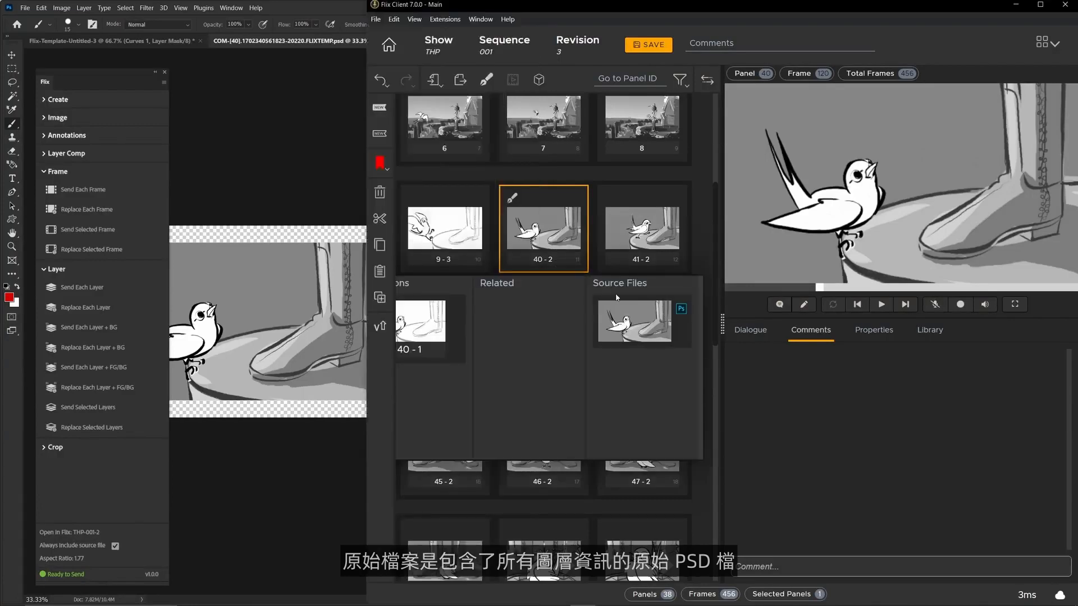
{"action": "left_click", "coordinate": [682, 311]}
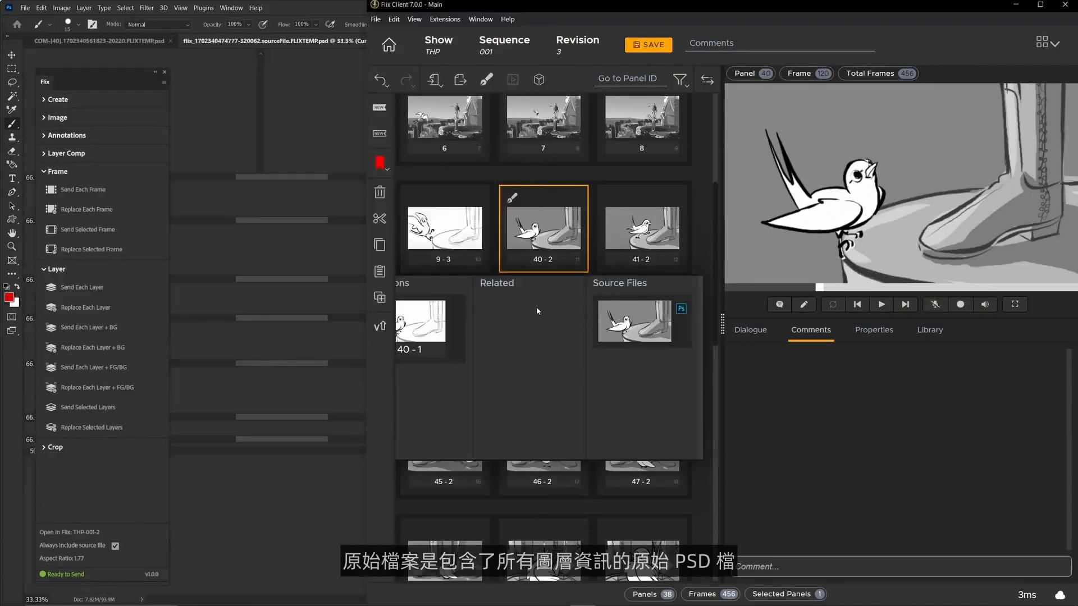
{"action": "left_click", "coordinate": [295, 167]}
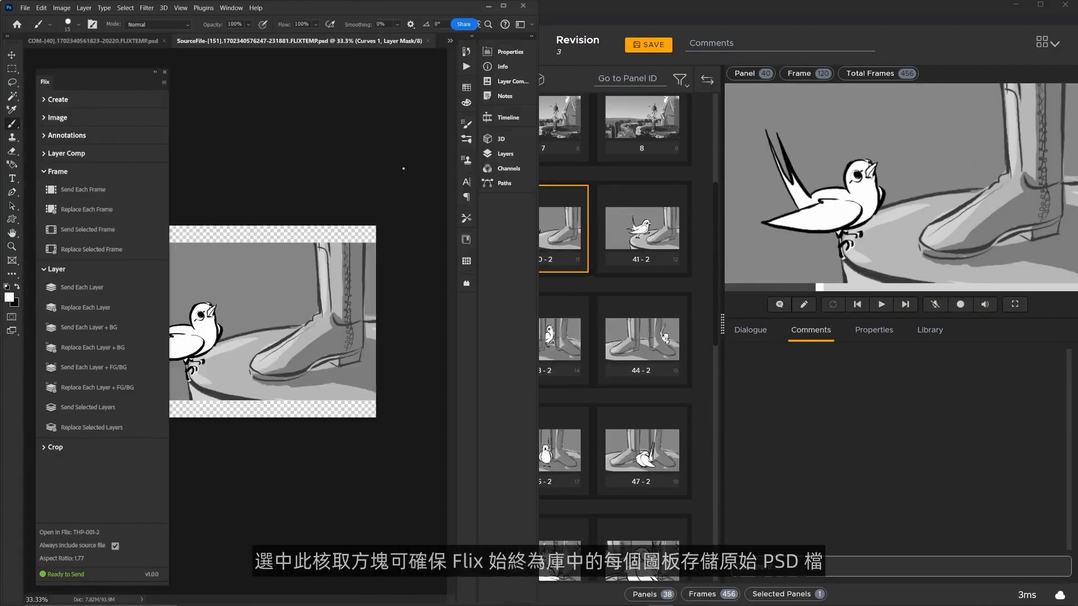
{"action": "left_click", "coordinate": [496, 160]}
{"action": "mouse_move", "coordinate": [474, 203]}
{"action": "left_mouse_down"}
{"action": "mouse_move", "coordinate": [474, 279]}
{"action": "mouse_move", "coordinate": [474, 204]}
{"action": "left_mouse_up"}
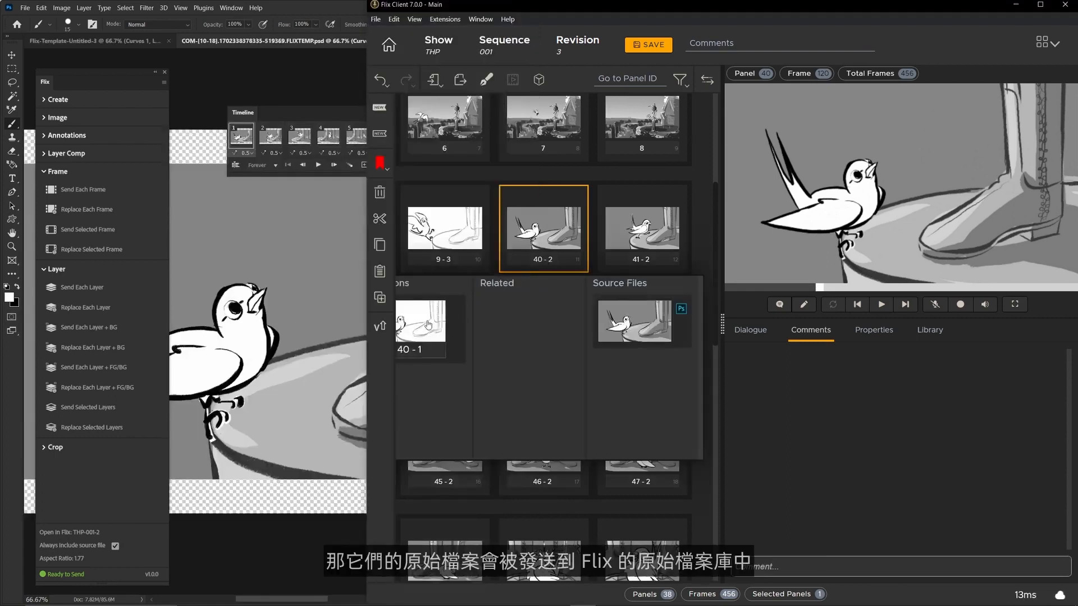
Step: Compare versions 1 and 2 of panel 40 in Flix, and show the layers of the COM-[10-18] PSD in Photoshop
{"action": "mouse_move", "coordinate": [547, 262]}
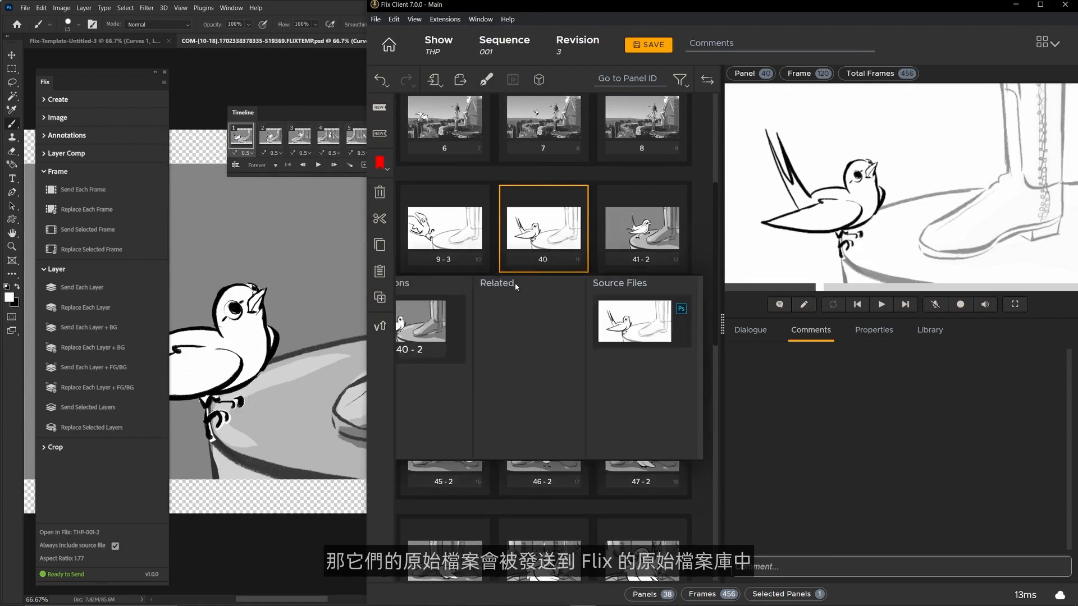
{"action": "left_click", "coordinate": [431, 337]}
{"action": "left_click", "coordinate": [542, 261]}
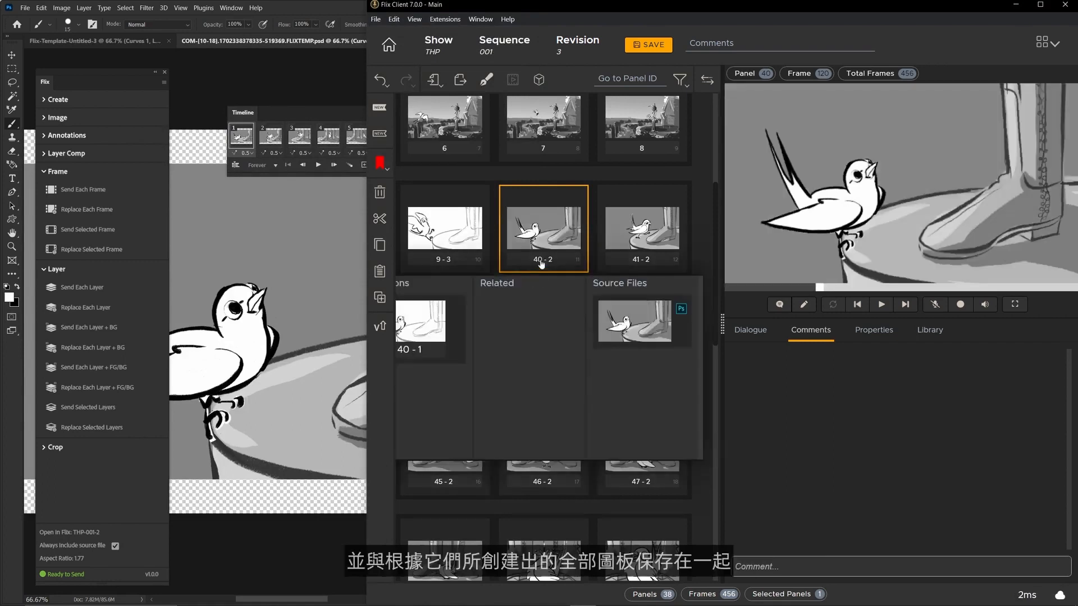
{"action": "left_click", "coordinate": [324, 311]}
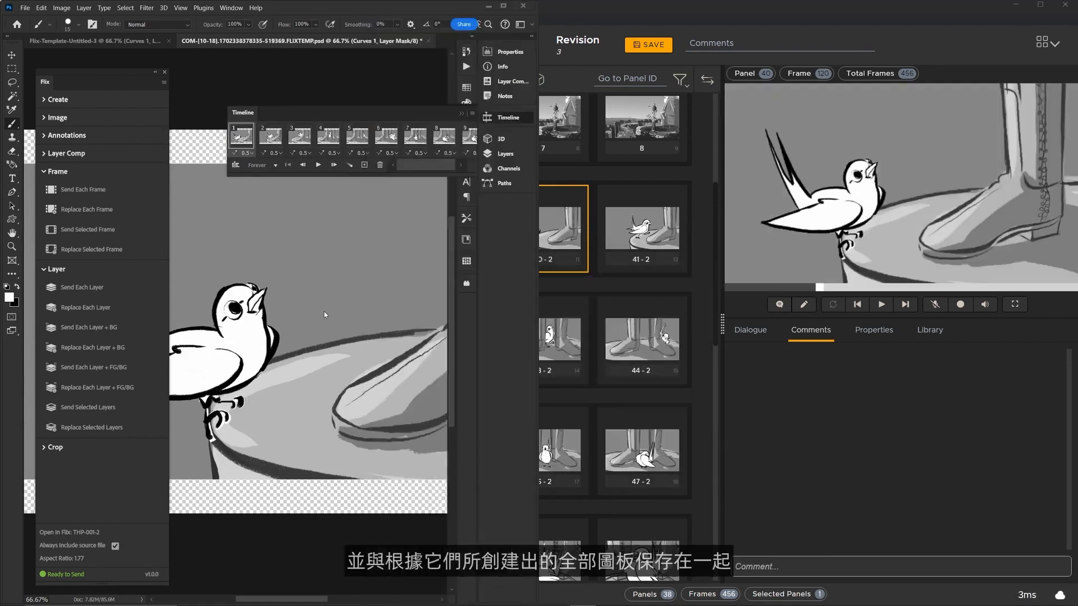
{"action": "left_click", "coordinate": [505, 153]}
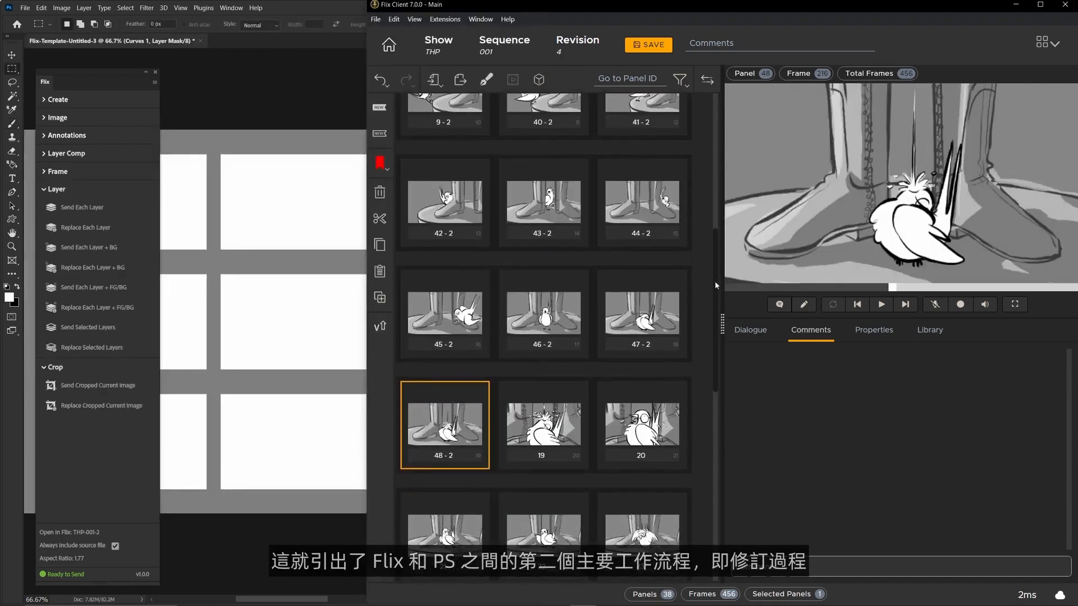
Step: Open Flix panel 37 in Photoshop and inspect the layers of its simplified PSD
{"action": "left_click_drag", "start_coordinate": [715, 281], "coordinate": [722, 486]}
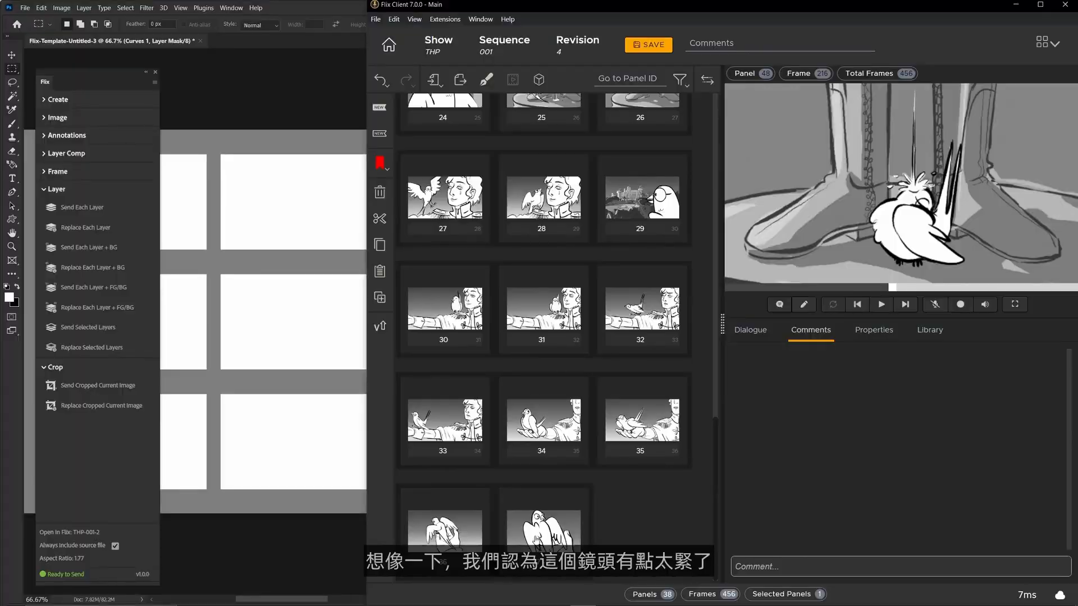
{"action": "left_click", "coordinate": [536, 540]}
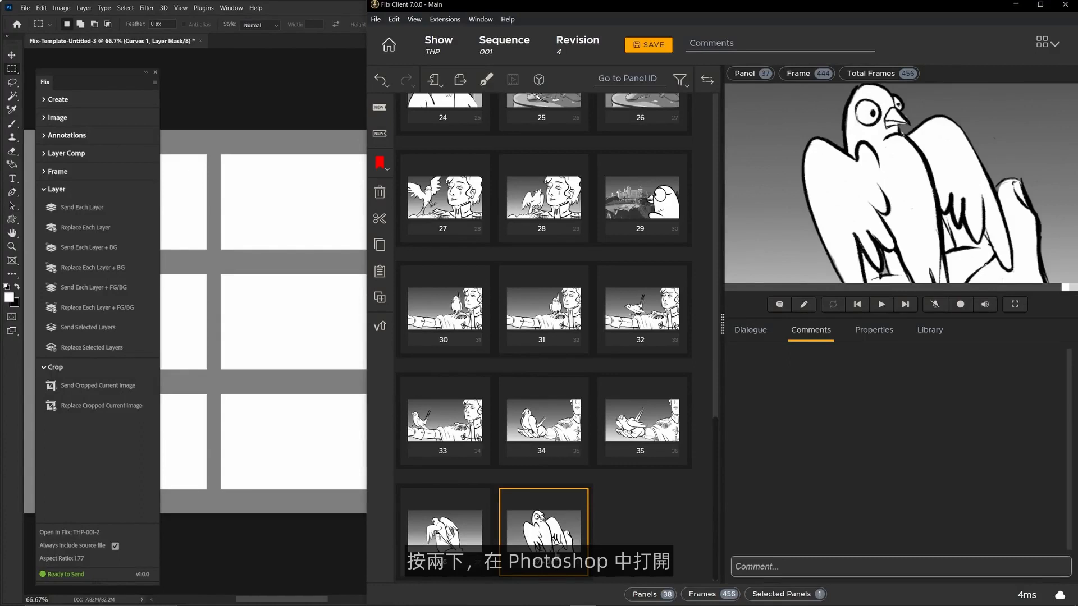
{"action": "left_click", "coordinate": [505, 153]}
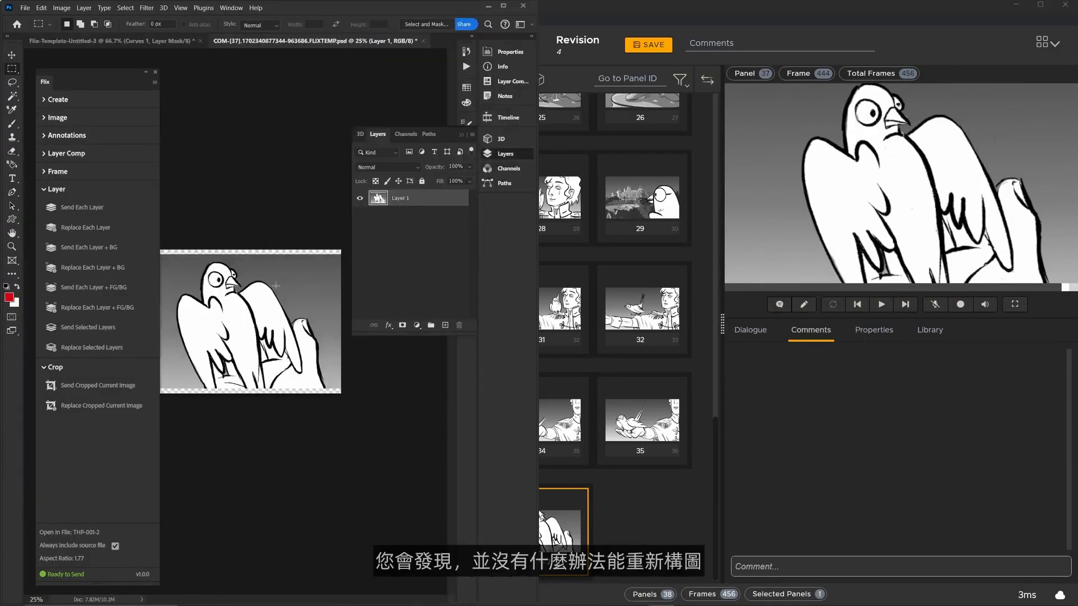
{"action": "left_click", "coordinate": [505, 153]}
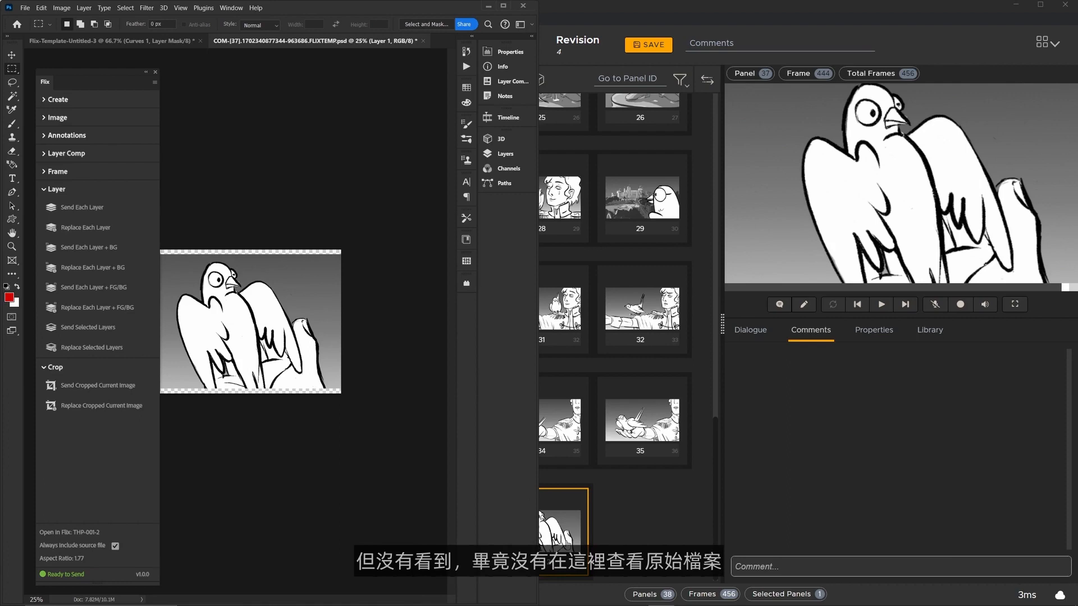
Step: Open the source PSD associated with panel 37 from Flix in Photoshop
{"action": "left_click", "coordinate": [569, 542]}
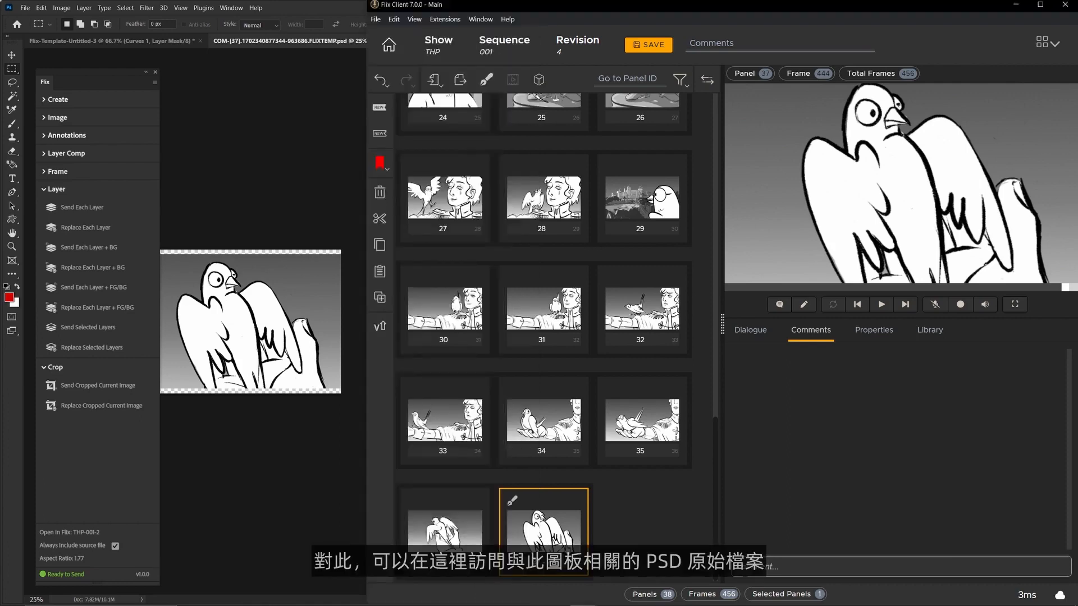
{"action": "left_click", "coordinate": [552, 569]}
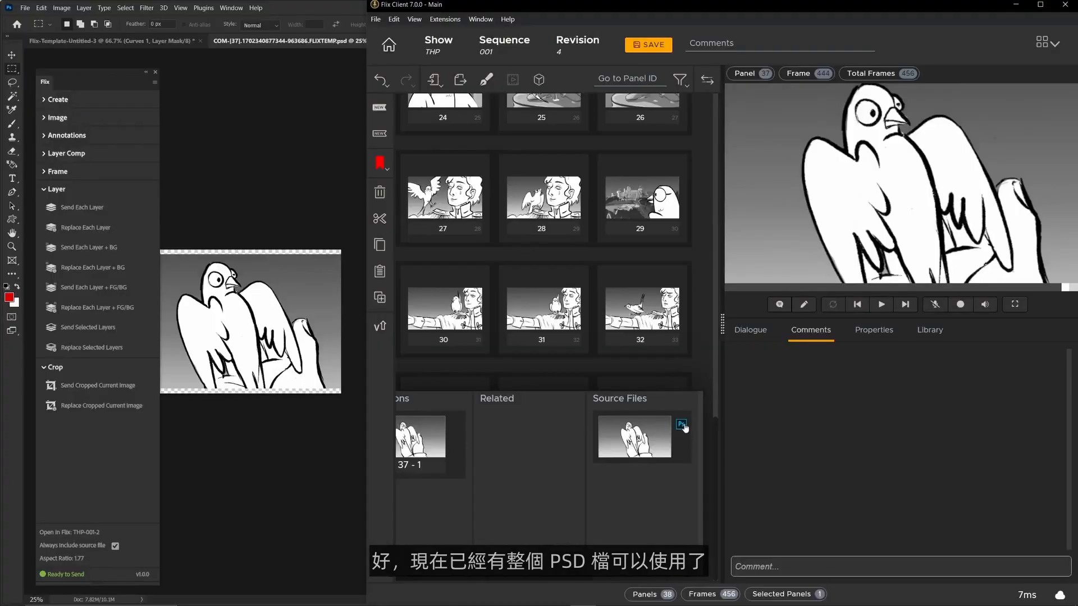
{"action": "left_click", "coordinate": [681, 425]}
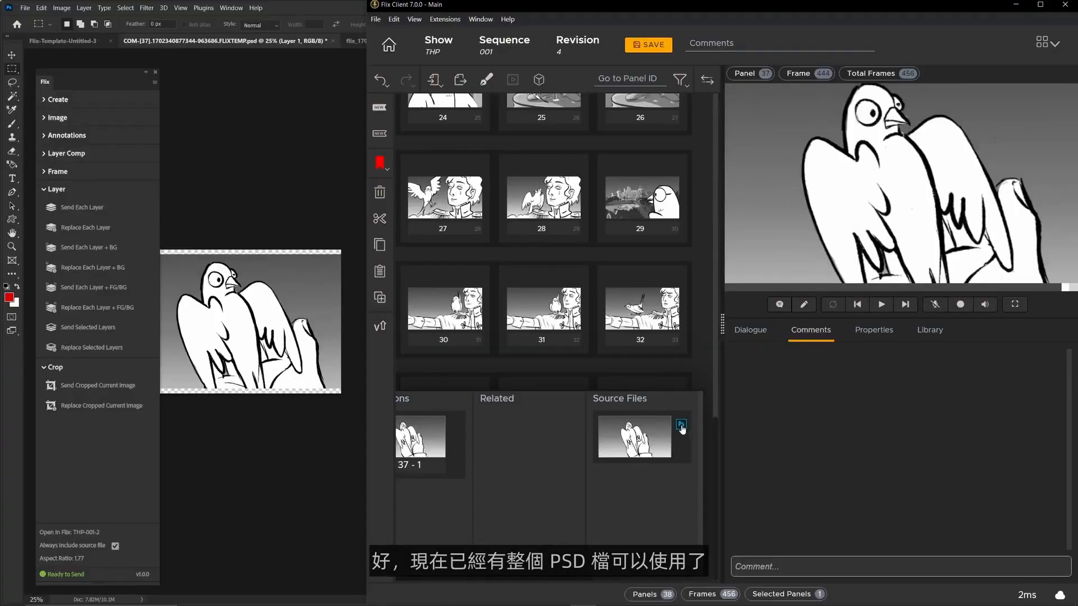
{"action": "left_click", "coordinate": [289, 203]}
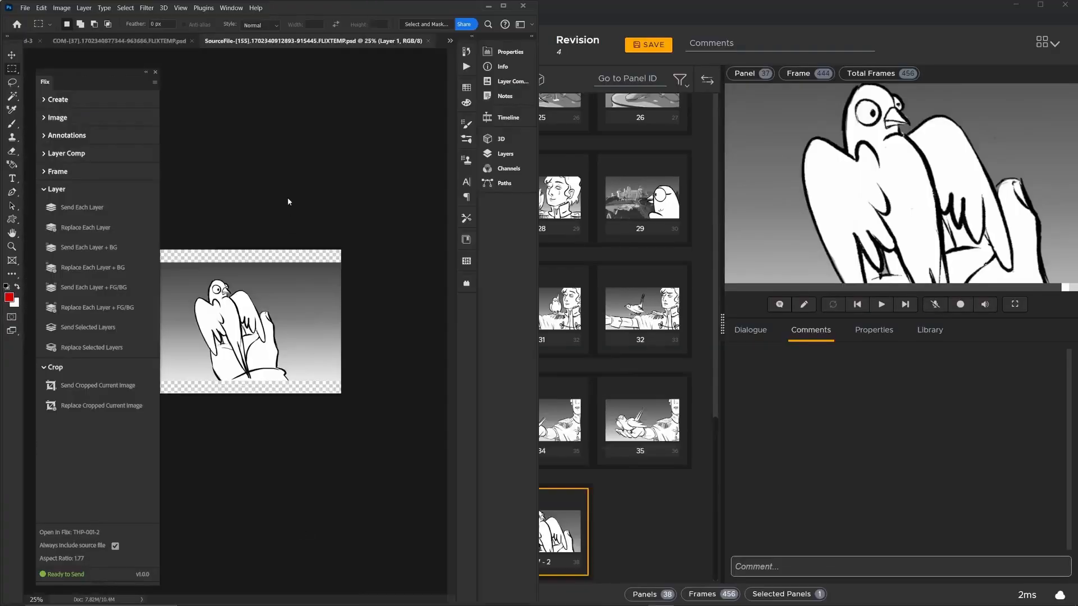
Step: Select a wider framing around the bird and hand, replace panel 37 with the cropped current image, and check it in Flix
{"action": "left_click_drag", "start_coordinate": [310, 277], "coordinate": [154, 370]}
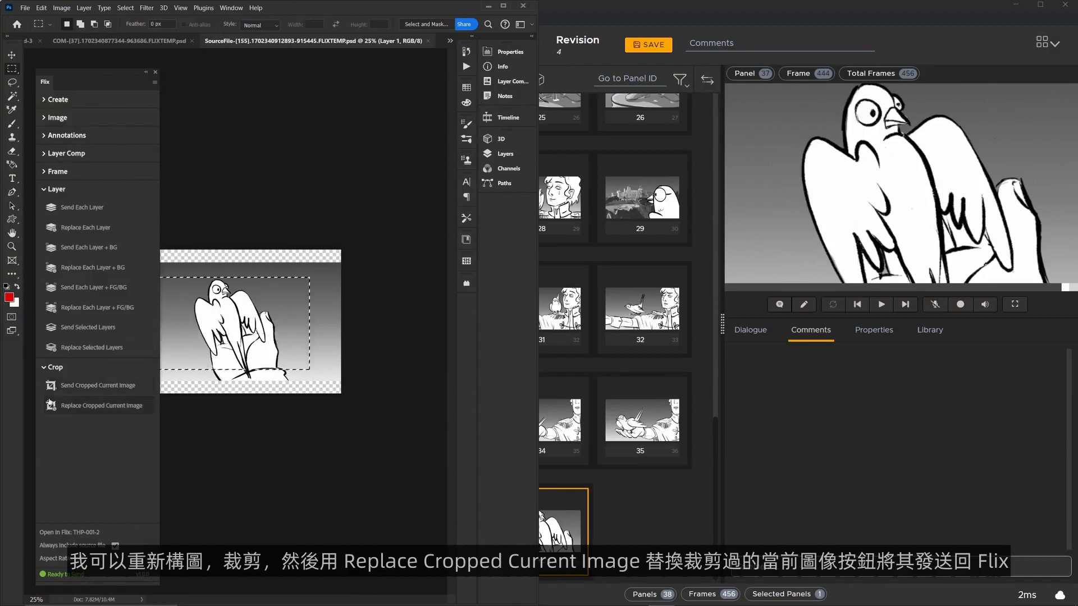
{"action": "left_click", "coordinate": [92, 407]}
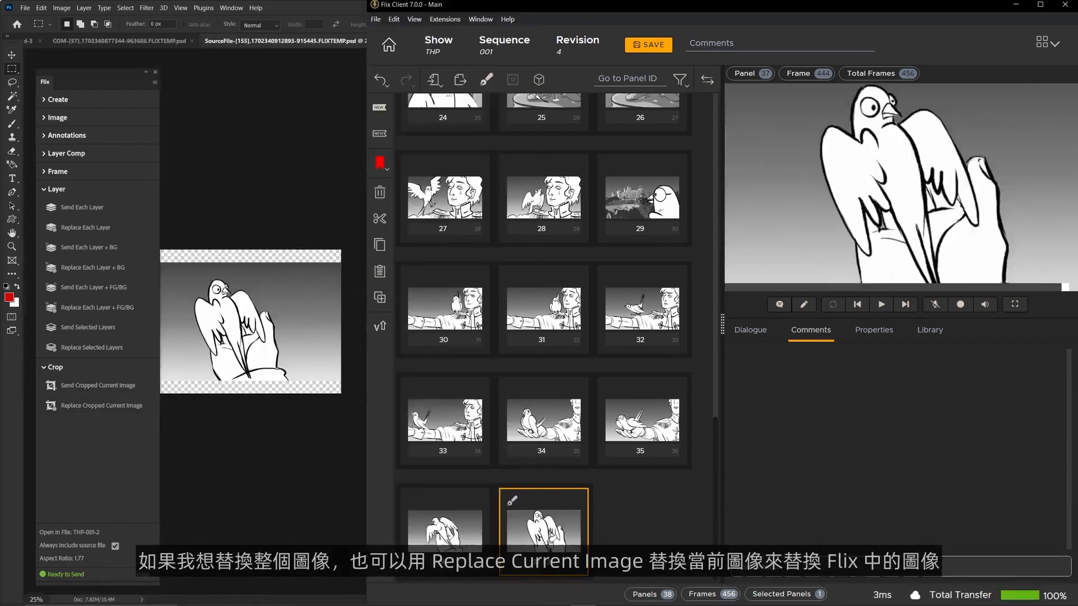
{"action": "left_click", "coordinate": [539, 561]}
{"action": "left_click", "coordinate": [424, 464]}
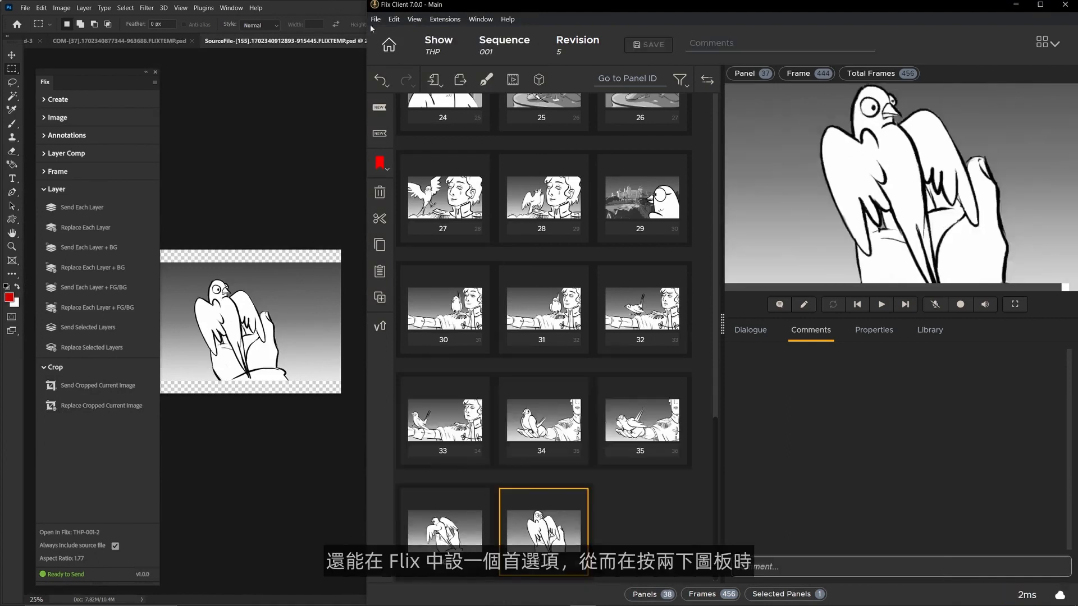
Step: Enable Always Open Source File in the Sketching Tools preferences of Flix
{"action": "left_click", "coordinate": [376, 19]}
{"action": "left_click", "coordinate": [397, 55]}
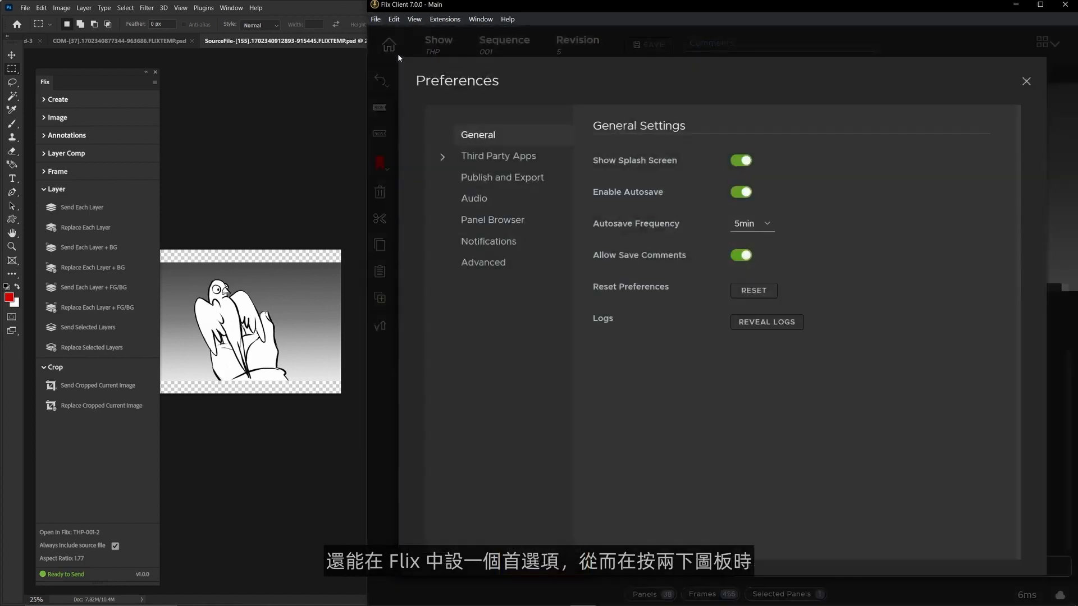
{"action": "left_click", "coordinate": [489, 156]}
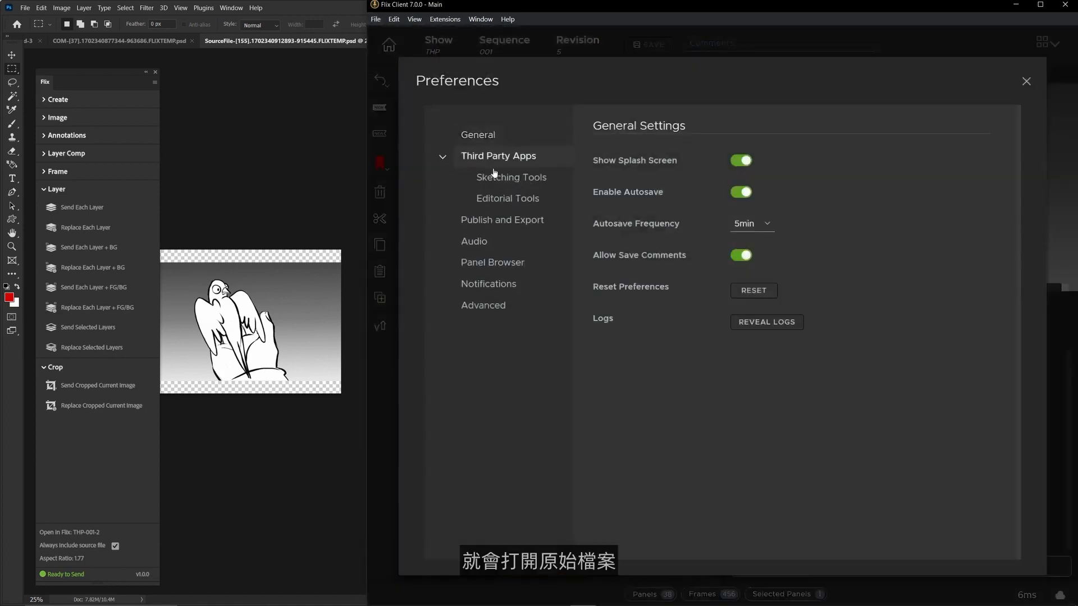
{"action": "left_click", "coordinate": [493, 180]}
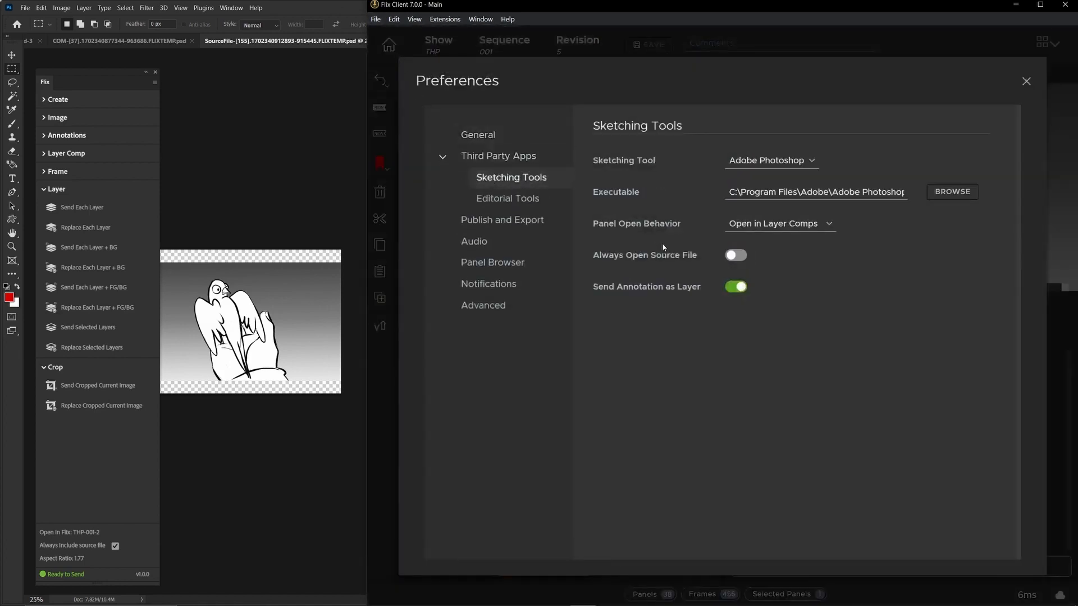
{"action": "left_click", "coordinate": [738, 257]}
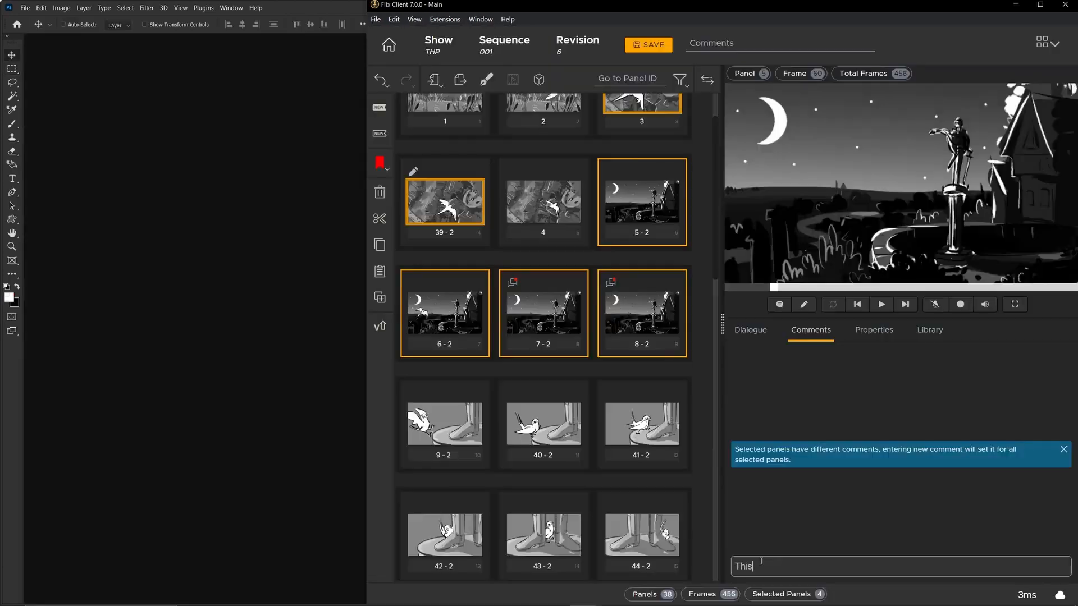
Step: Add the comment "This scene needs to take place in the daytime" to selected panels 5 to 8
{"action": "type", "text": "scene needs to take"}
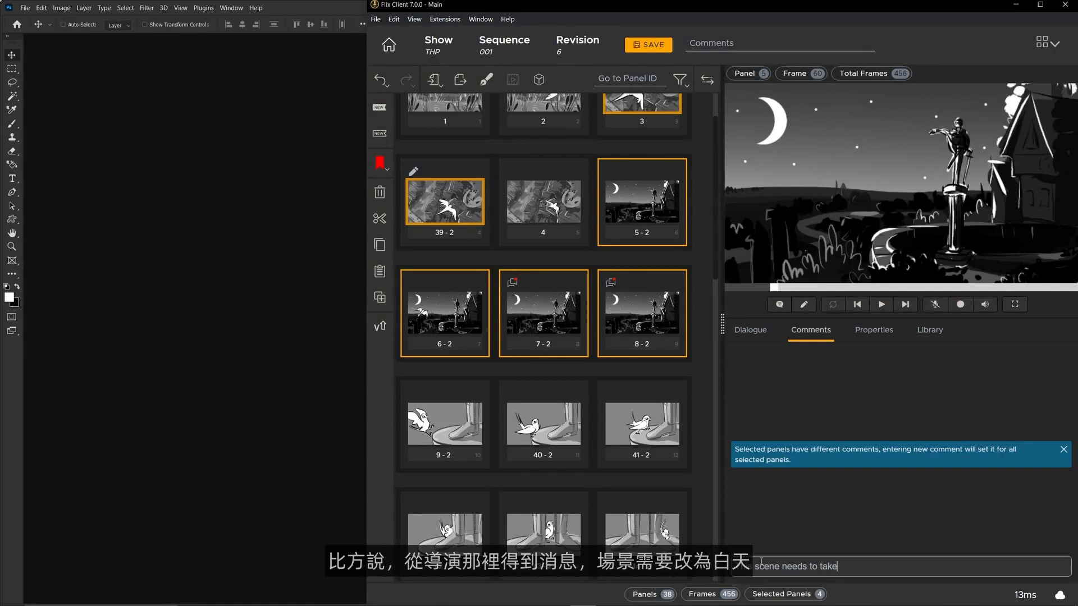
{"action": "type", "text": " place in the daytime"}
{"action": "key", "text": "Return"}
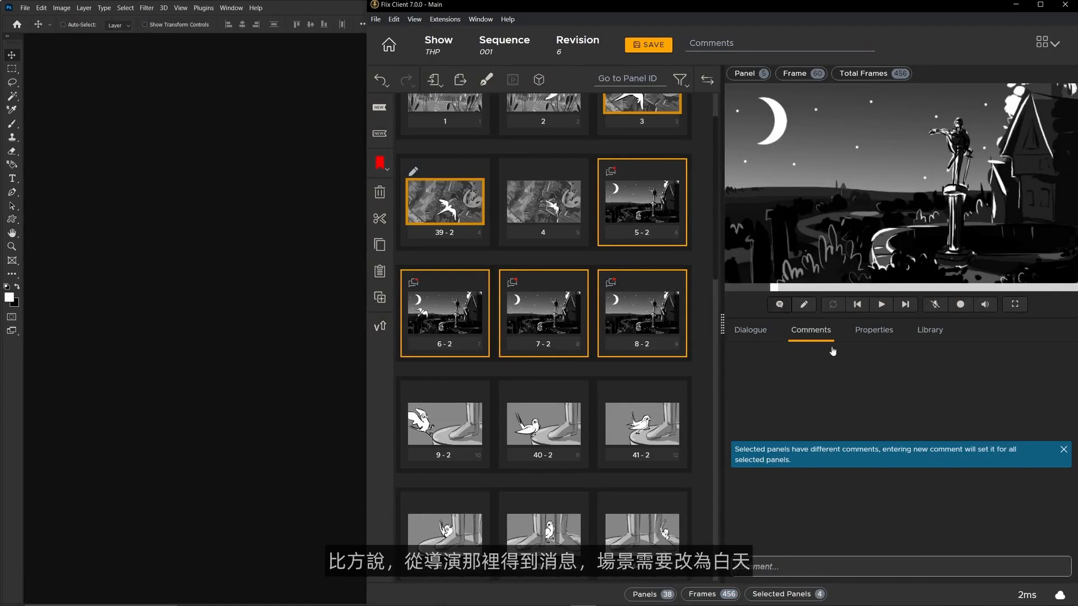
Step: Show night-scene panels 5, 6, 7 and 8 one by one, and select all four together
{"action": "left_click", "coordinate": [650, 194]}
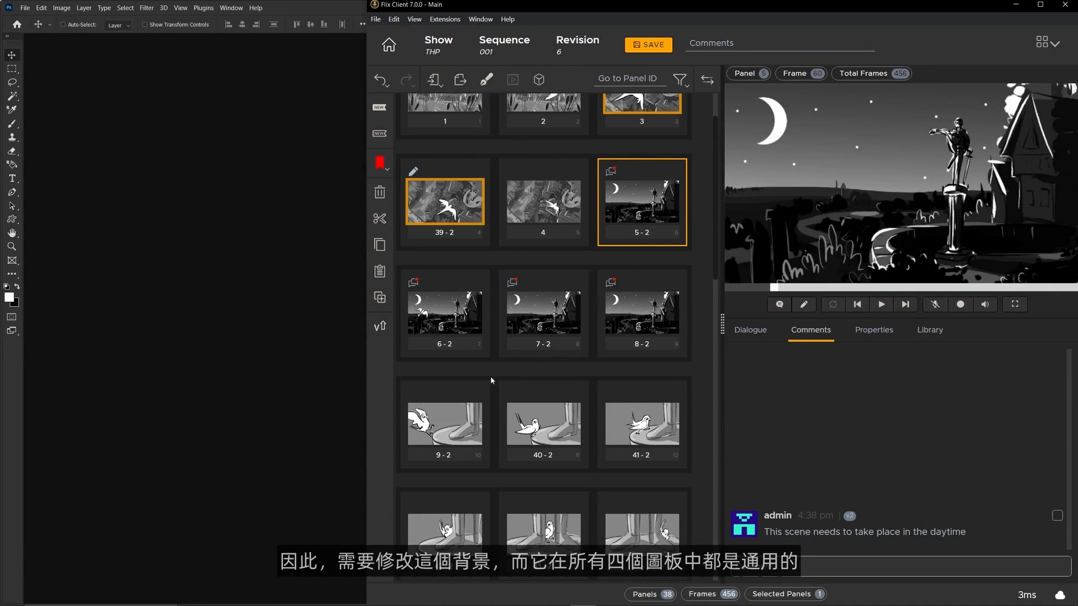
{"action": "left_click", "coordinate": [466, 324]}
{"action": "left_click", "coordinate": [544, 334]}
{"action": "left_click", "coordinate": [625, 325]}
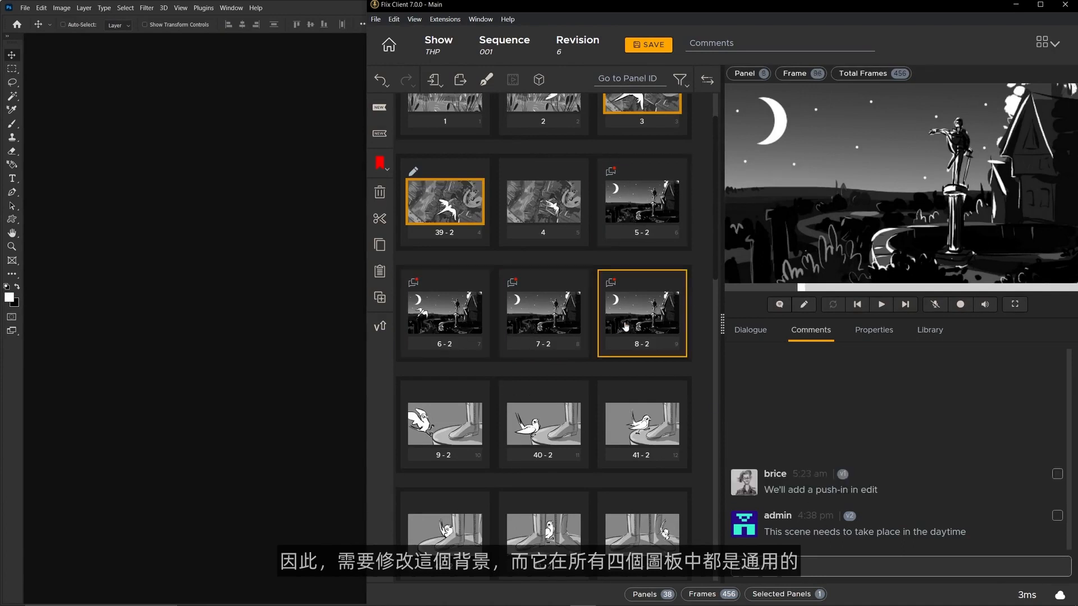
{"action": "left_click", "coordinate": [618, 217]}
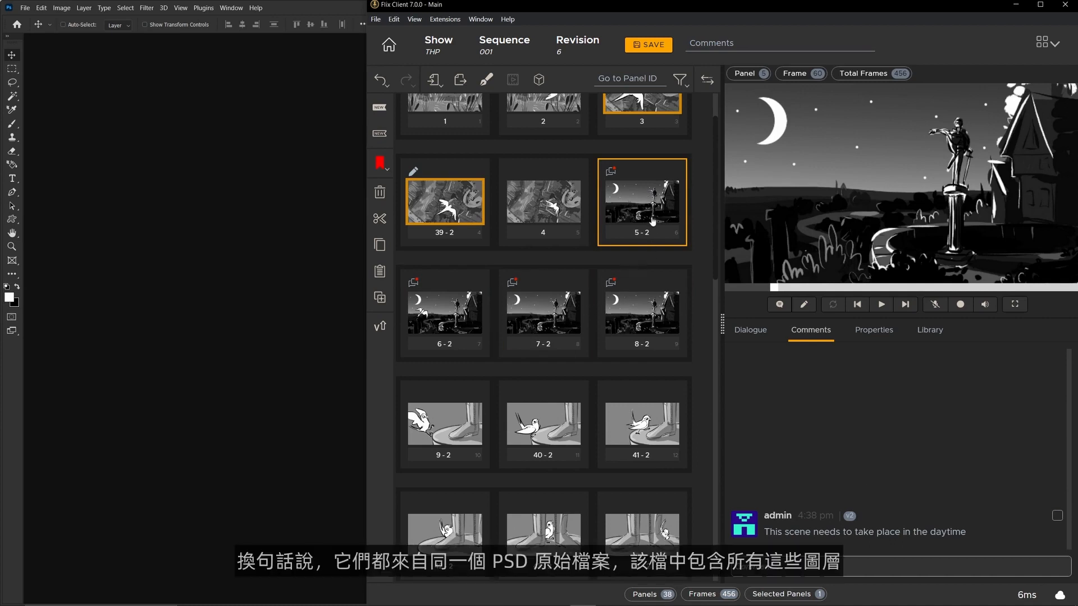
{"action": "left_click", "coordinate": [426, 309], "text": "ctrl"}
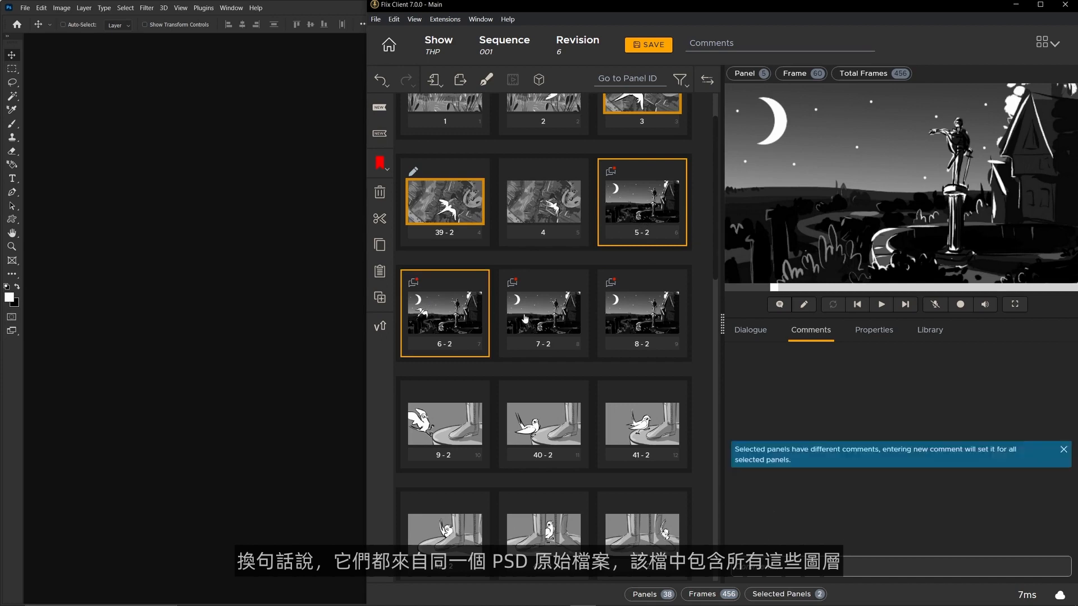
{"action": "left_click", "coordinate": [524, 318], "text": "ctrl"}
{"action": "left_click", "coordinate": [654, 323], "text": "ctrl"}
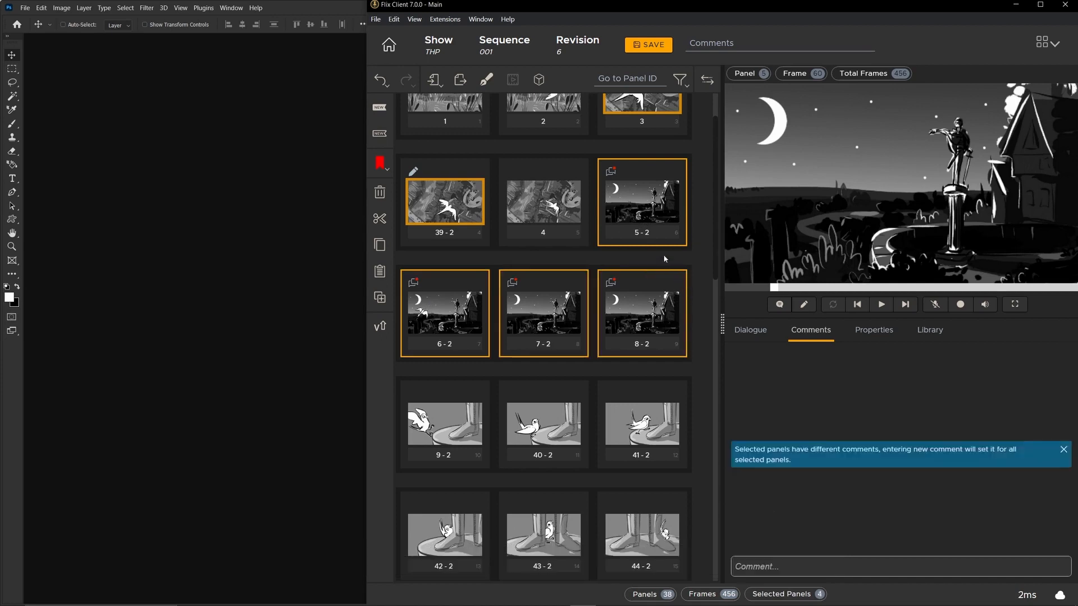
Step: Open the source PSD of panel 5 from Flix in Photoshop and display its layer comps
{"action": "left_click", "coordinate": [645, 211]}
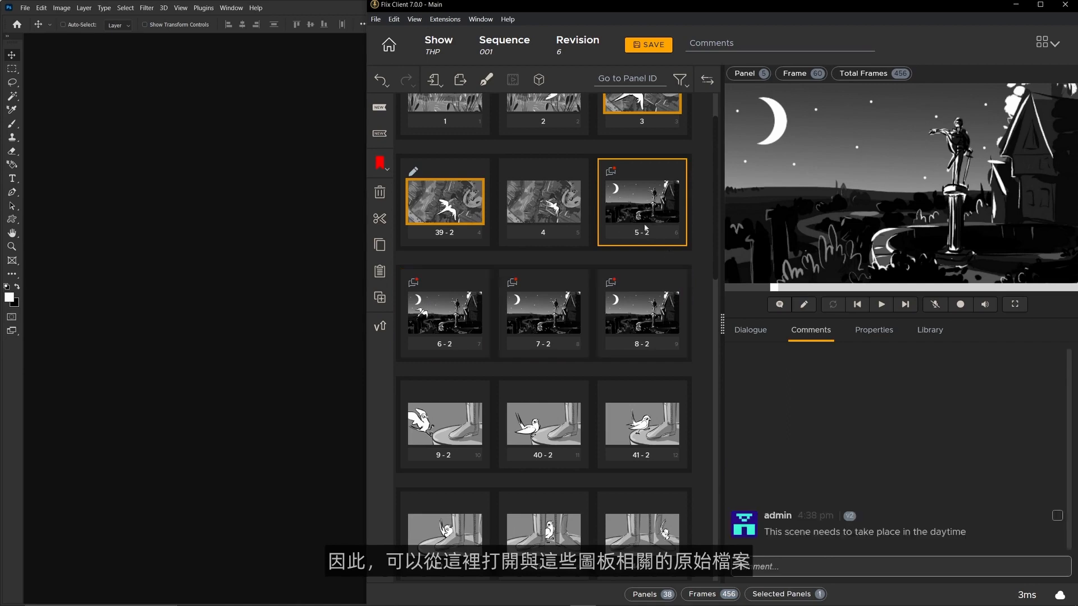
{"action": "left_click", "coordinate": [645, 233]}
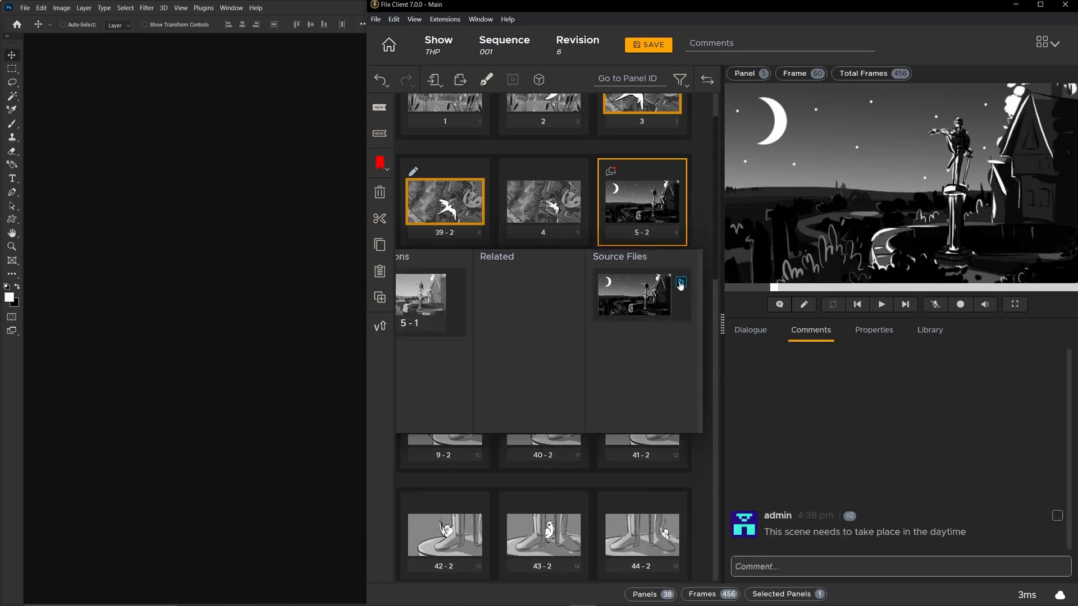
{"action": "left_click", "coordinate": [681, 283]}
{"action": "left_click", "coordinate": [508, 82]}
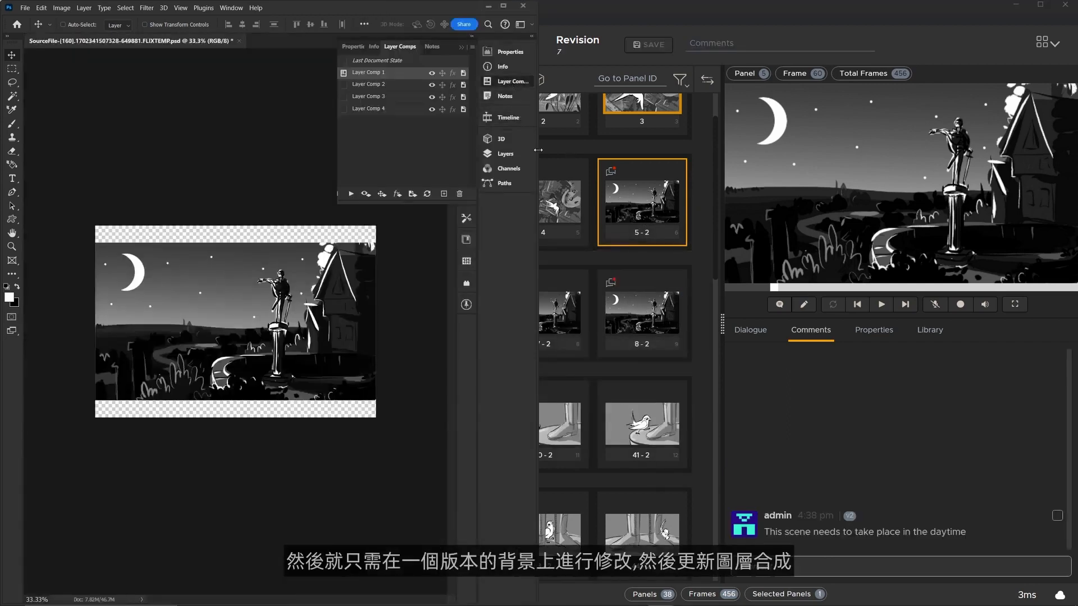
Step: Hide the Night layer group and show Layer Comps 2, 3 and 4 in turn, going back to Layer Comp 1
{"action": "left_click", "coordinate": [505, 155]}
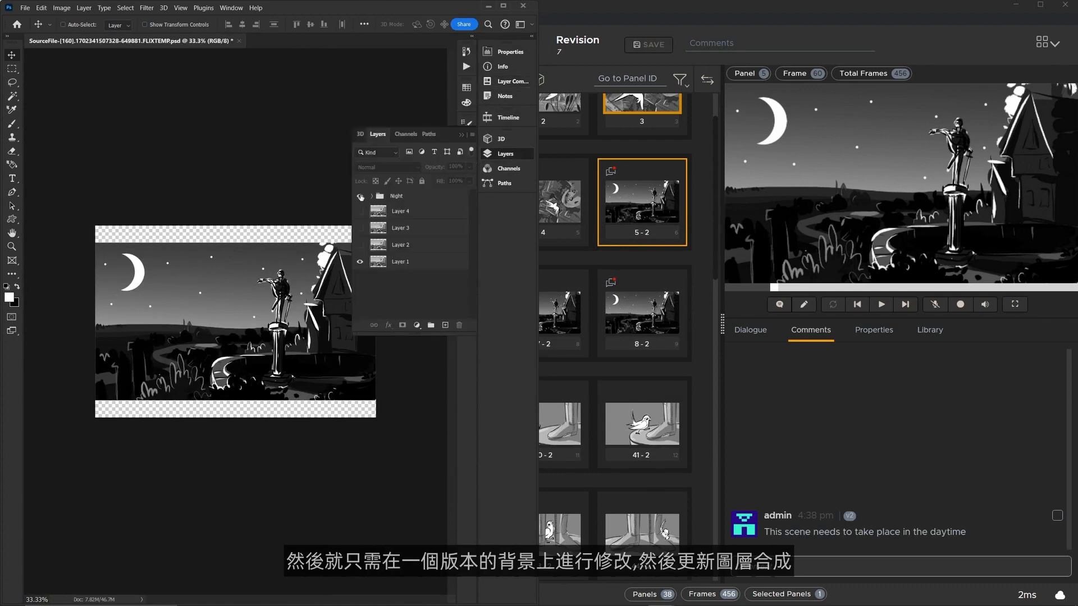
{"action": "left_click", "coordinate": [360, 196]}
{"action": "left_click", "coordinate": [508, 84]}
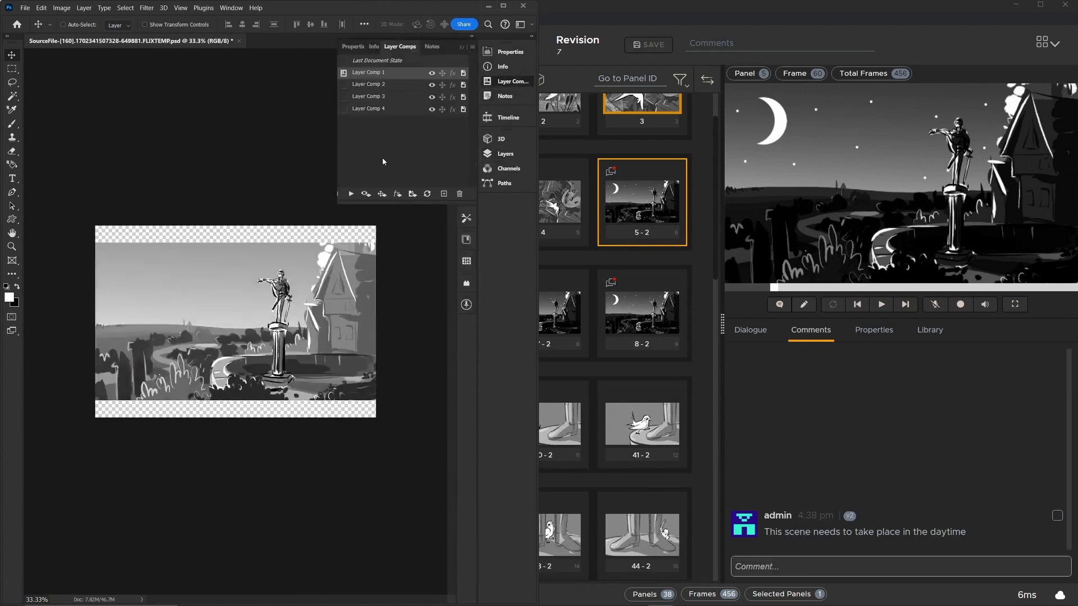
{"action": "left_click", "coordinate": [344, 85]}
{"action": "left_click", "coordinate": [344, 98]}
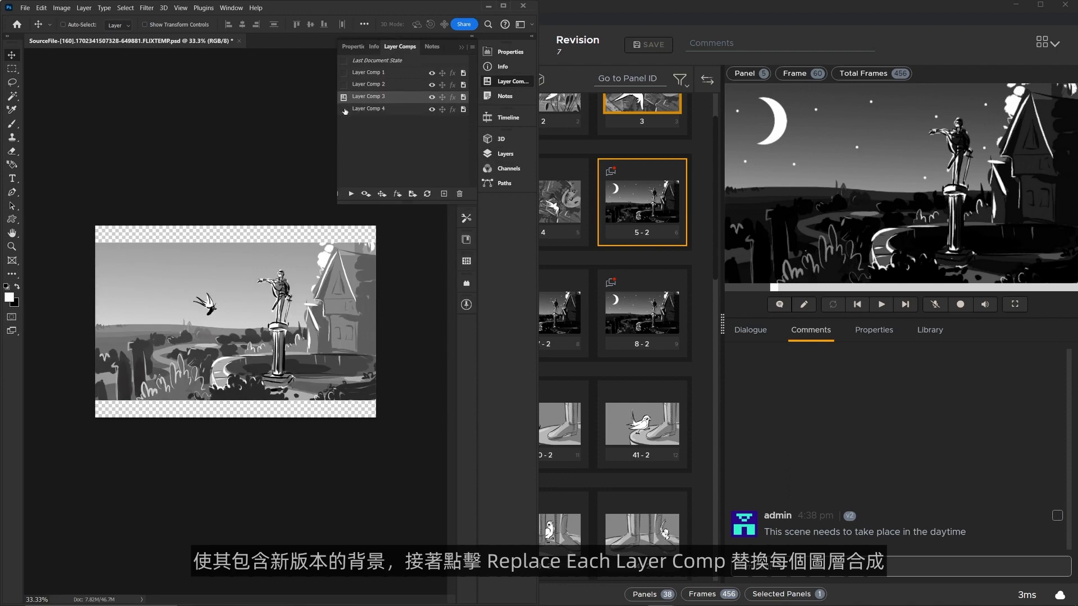
{"action": "left_click", "coordinate": [344, 109]}
{"action": "left_click", "coordinate": [344, 97]}
{"action": "left_click", "coordinate": [344, 85]}
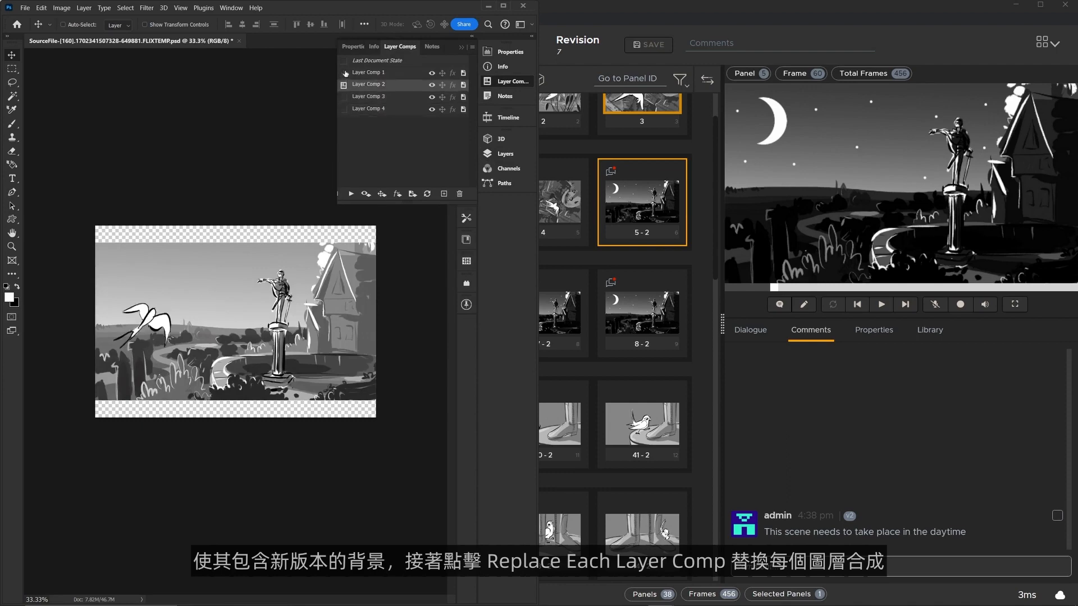
{"action": "left_click", "coordinate": [345, 73]}
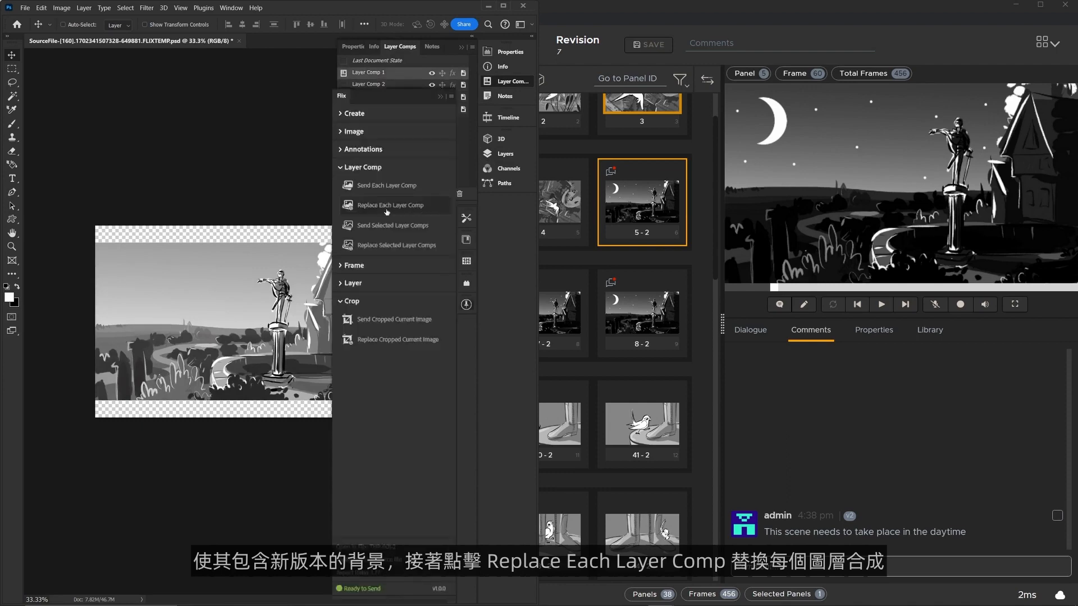
Step: Replace each layer comp in Flix with its daytime version and review panels 5 to 8 in the sequence
{"action": "left_click", "coordinate": [386, 211]}
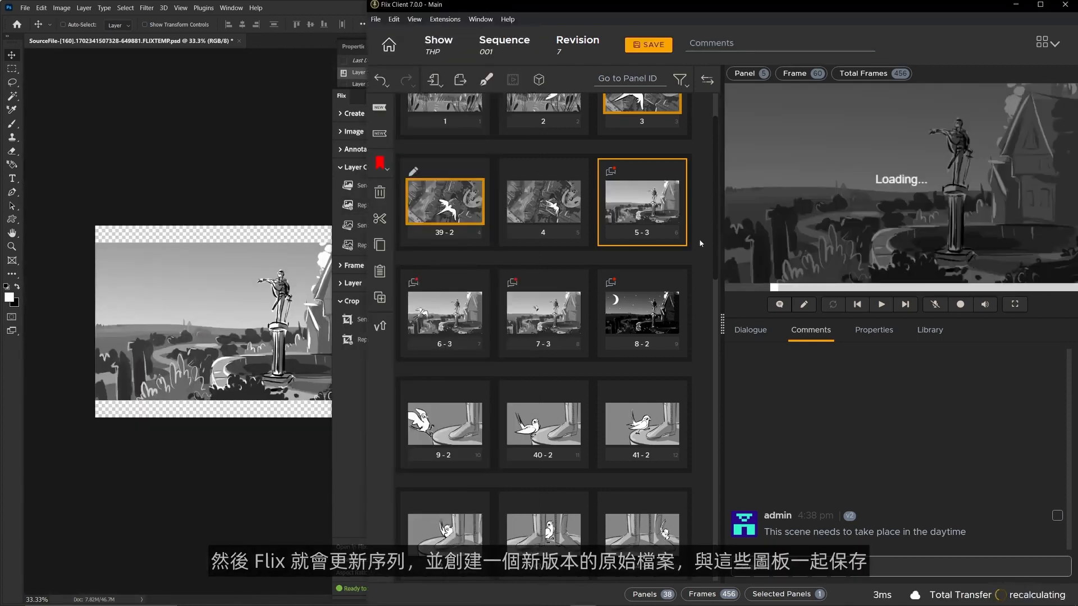
{"action": "scroll", "coordinate": [702, 244], "scroll_direction": "up", "scroll_amount": 2}
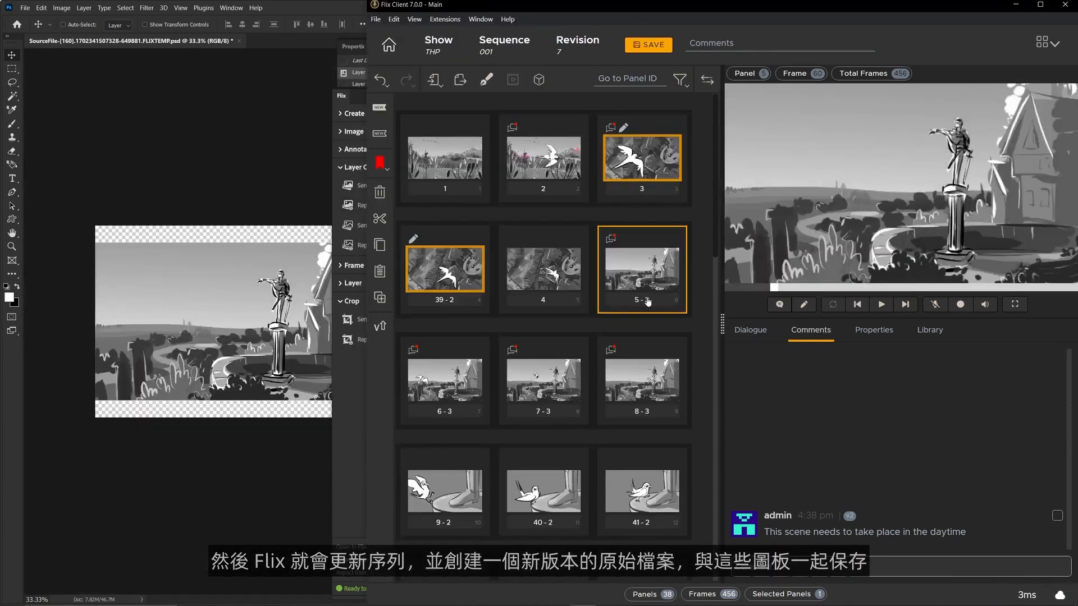
{"action": "left_click", "coordinate": [645, 300]}
{"action": "left_click", "coordinate": [420, 373]}
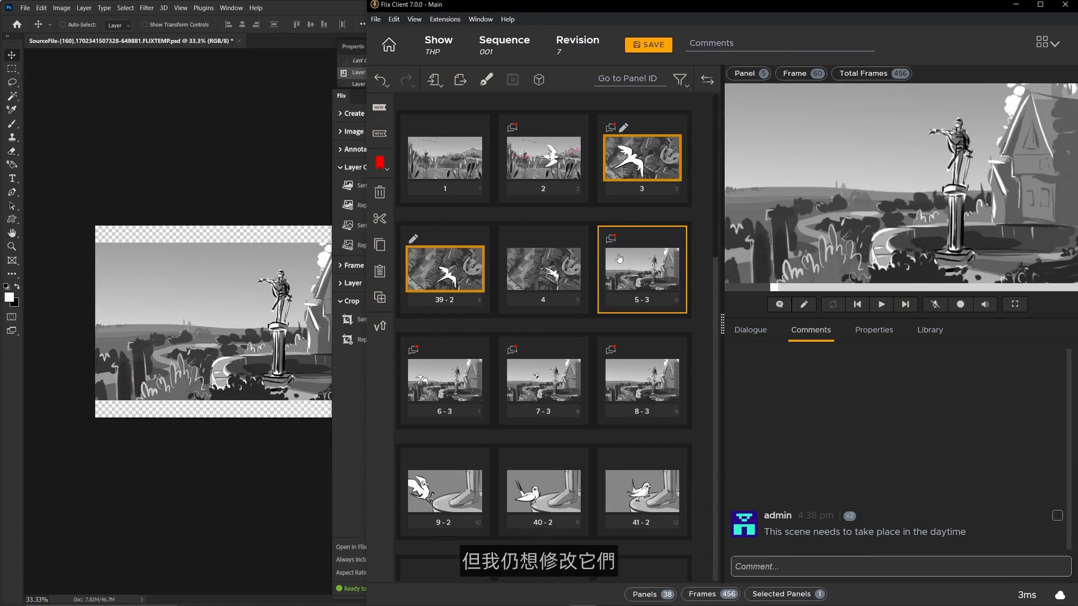
Step: Set Panel Open Behavior to Open as separate PSD in the Sketching Tools preferences of Flix
{"action": "left_click", "coordinate": [375, 20]}
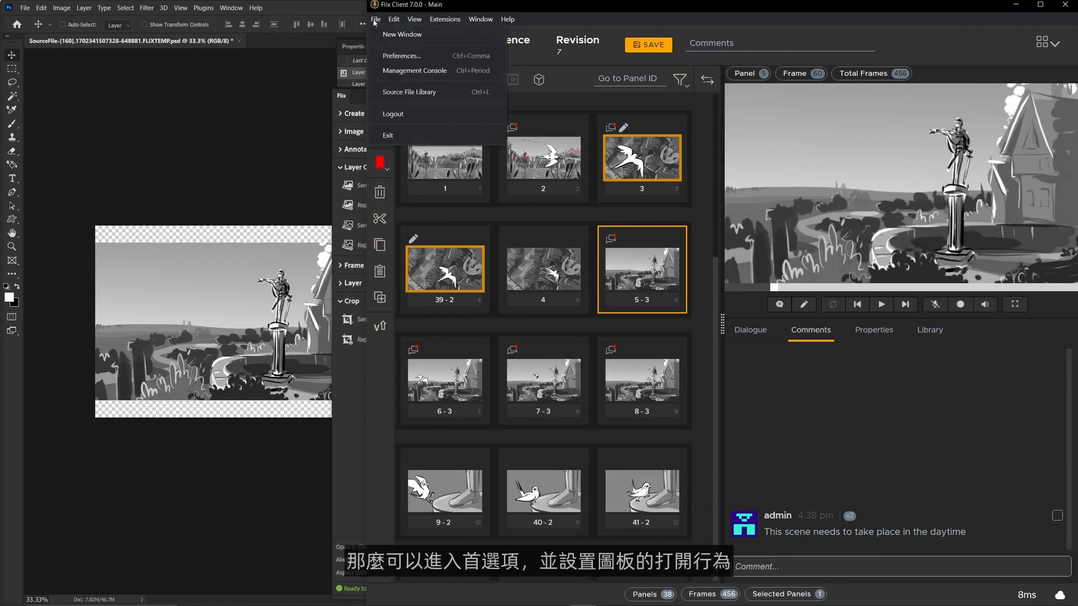
{"action": "left_click", "coordinate": [402, 56]}
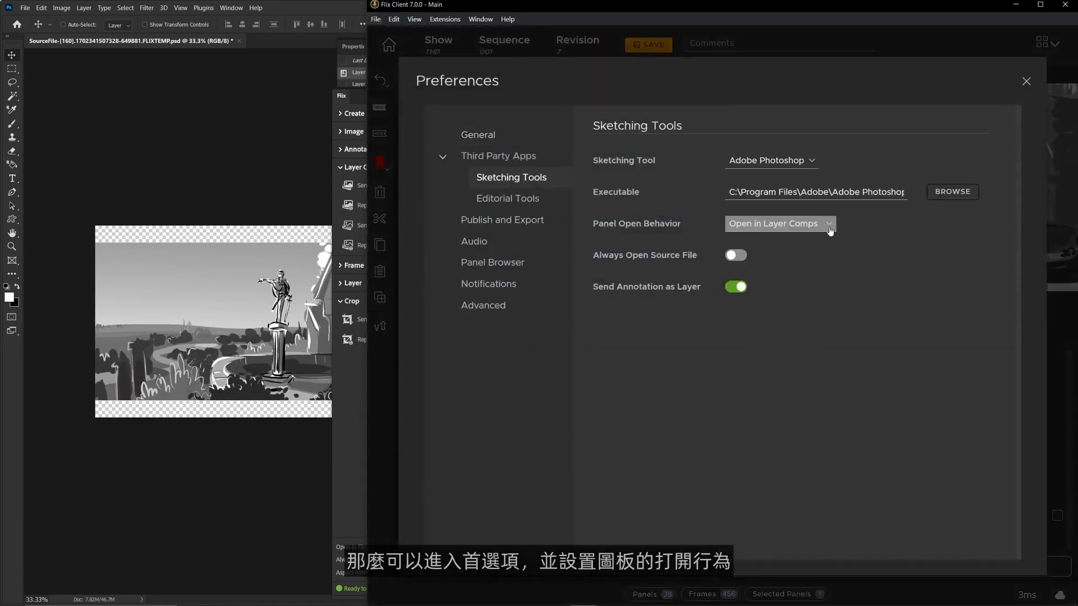
{"action": "left_click", "coordinate": [831, 230]}
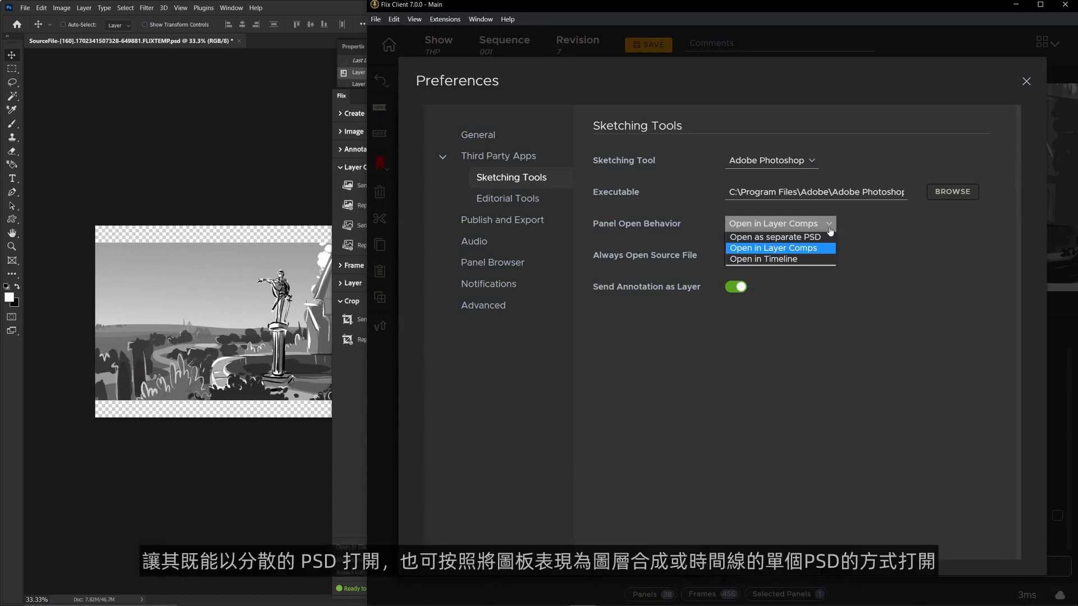
{"action": "left_click", "coordinate": [775, 237]}
{"action": "left_click", "coordinate": [809, 223]}
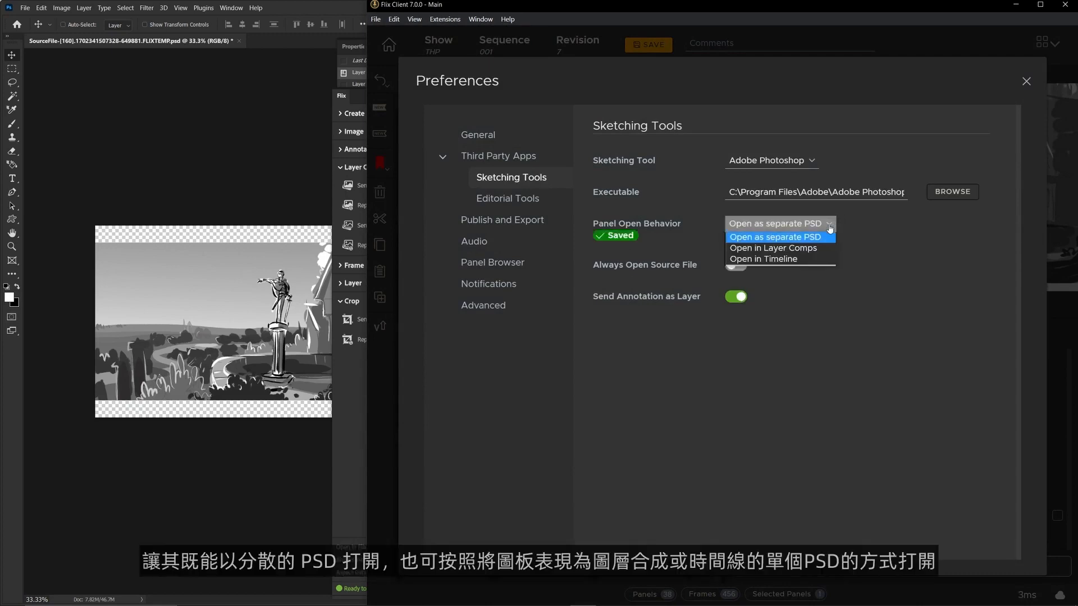
{"action": "left_click", "coordinate": [868, 225]}
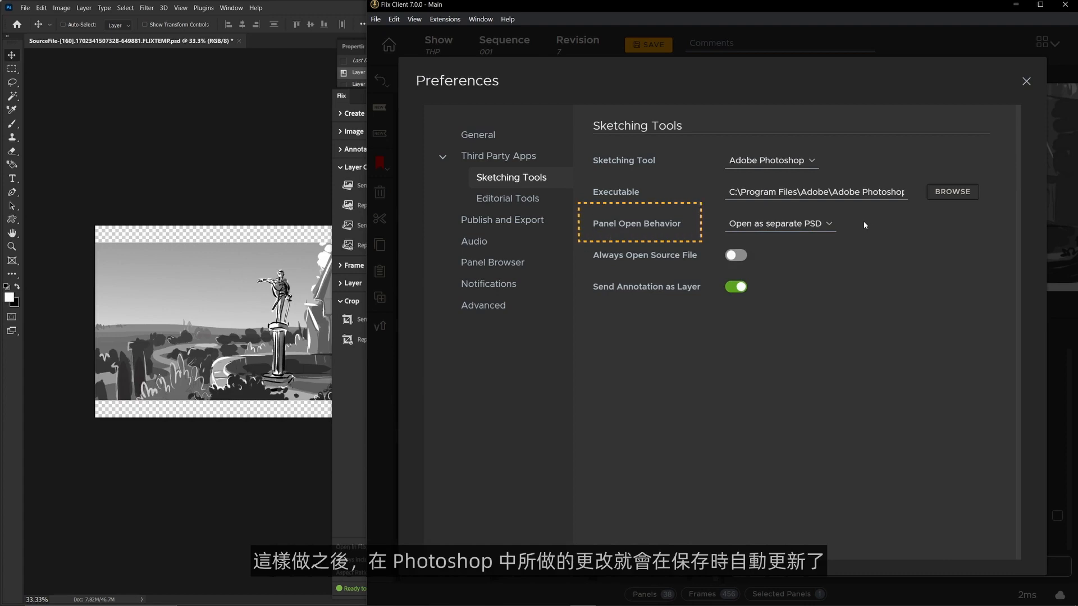
{"action": "left_click", "coordinate": [826, 224]}
{"action": "left_click", "coordinate": [825, 241]}
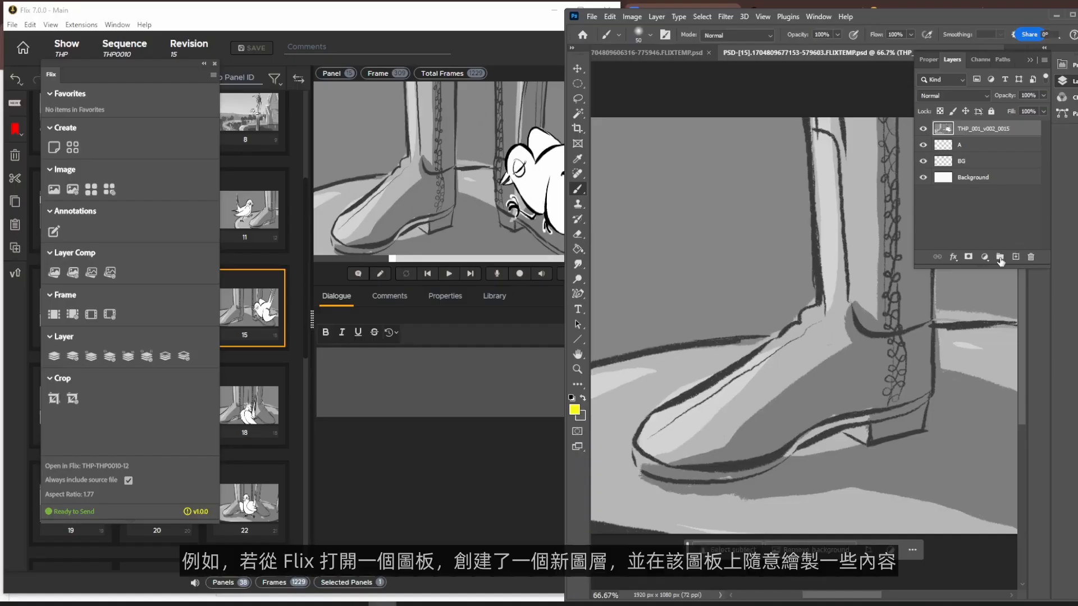
Step: Add a new layer to the PSD of panel 15, paint three curved yellow brush strokes beside the boot's toe, and save the file
{"action": "left_click", "coordinate": [1015, 257]}
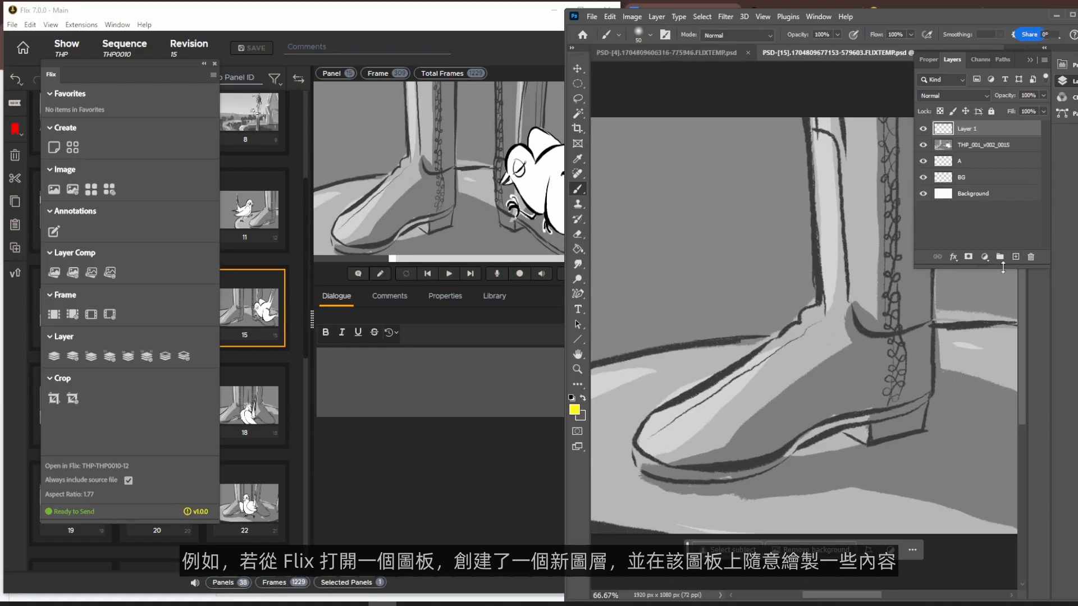
{"action": "left_click_drag", "start_coordinate": [656, 373], "coordinate": [716, 353]}
{"action": "left_click_drag", "start_coordinate": [632, 348], "coordinate": [735, 308]}
{"action": "mouse_move", "coordinate": [610, 296]}
{"action": "left_mouse_down"}
{"action": "mouse_move", "coordinate": [710, 233]}
{"action": "mouse_move", "coordinate": [753, 227]}
{"action": "left_mouse_up"}
{"action": "key", "text": "ctrl+s"}
Step: Switch to Flix and show the versions and source files of panel 15
{"action": "left_click", "coordinate": [519, 6]}
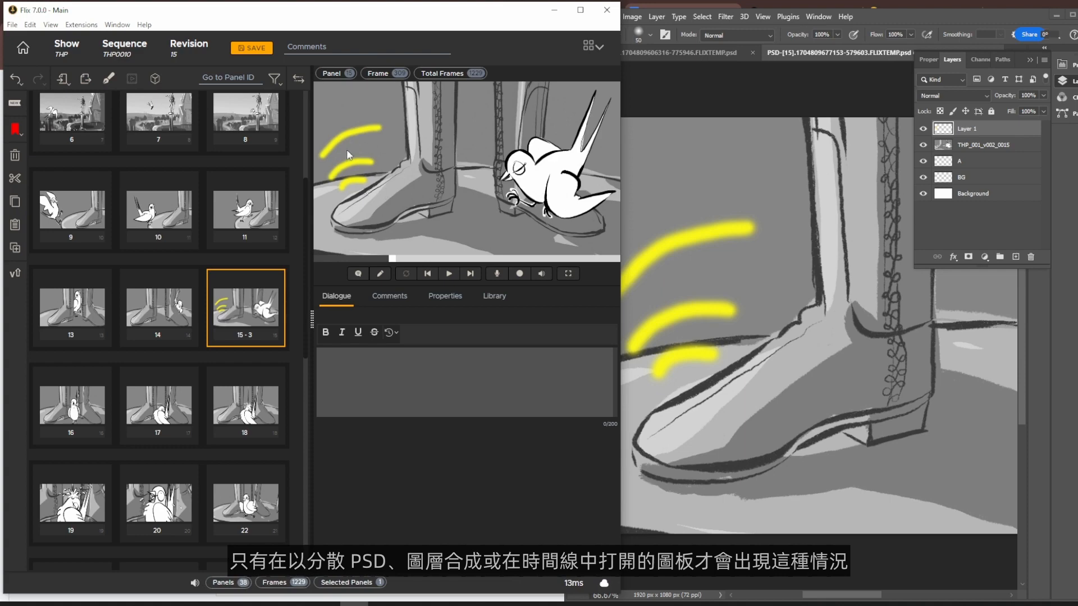
{"action": "left_click", "coordinate": [245, 337]}
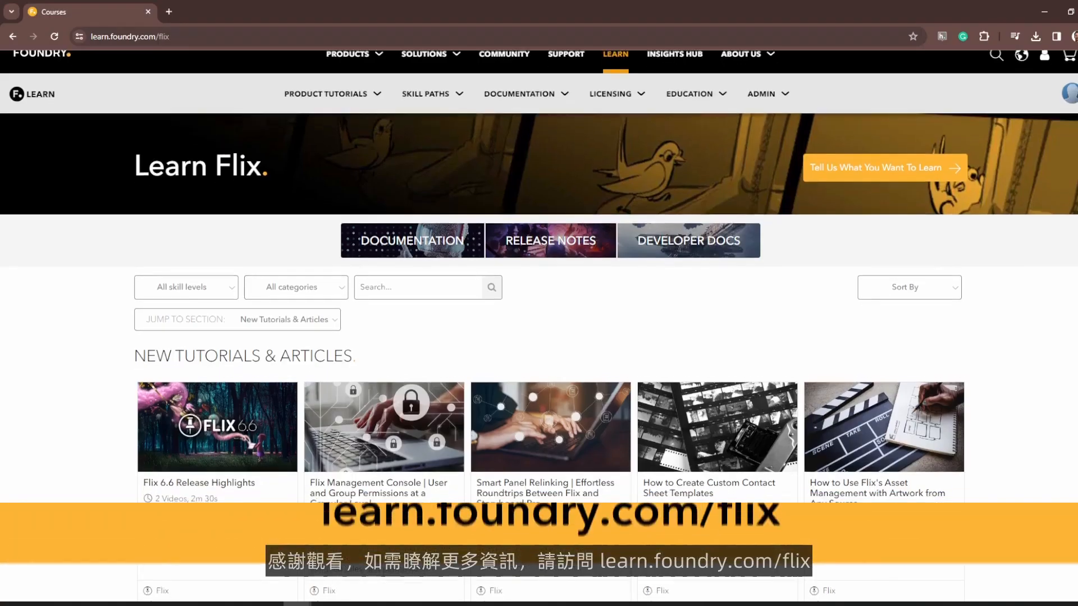
Step: Browse the Flix tutorials and Getting Started courses on learn.foundry.com/flix
{"action": "scroll", "coordinate": [539, 303], "scroll_direction": "down", "scroll_amount": 4}
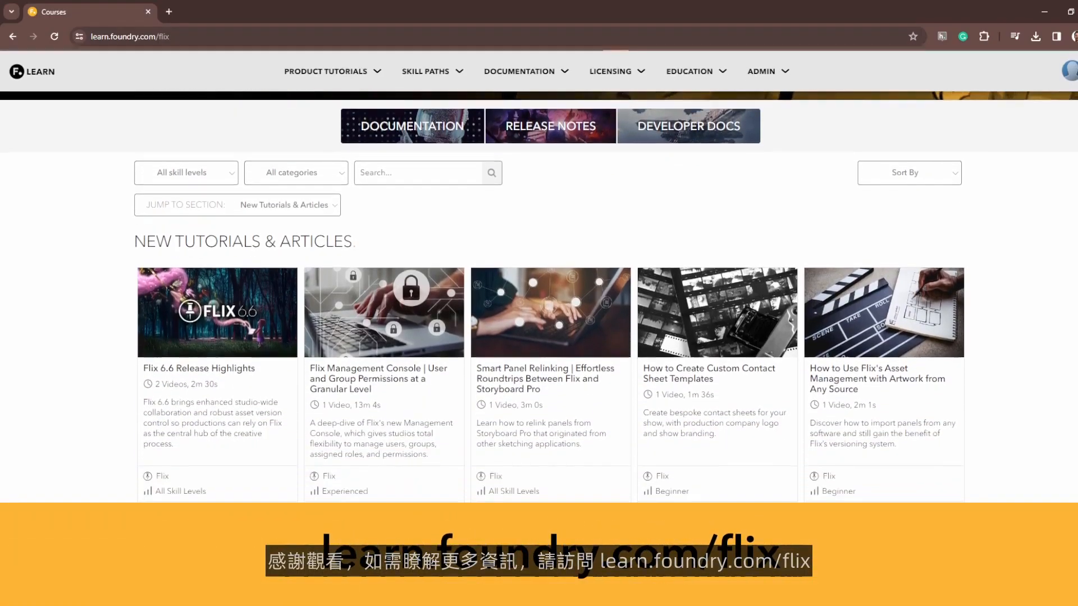
{"action": "scroll", "coordinate": [539, 303], "scroll_direction": "down", "scroll_amount": 5}
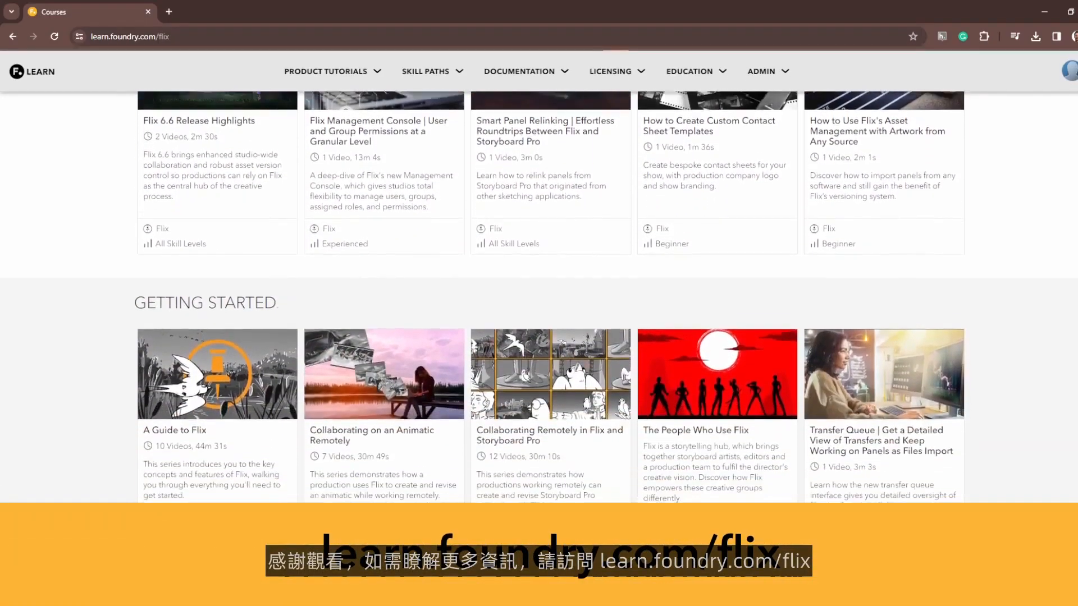
{"action": "scroll", "coordinate": [412, 479], "scroll_direction": "down", "scroll_amount": 2}
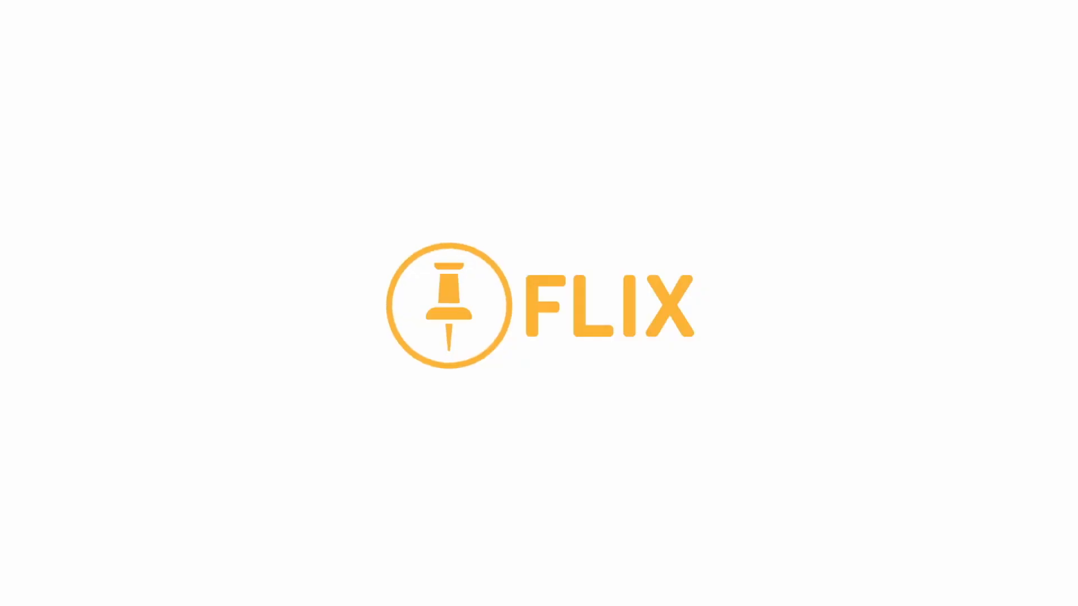